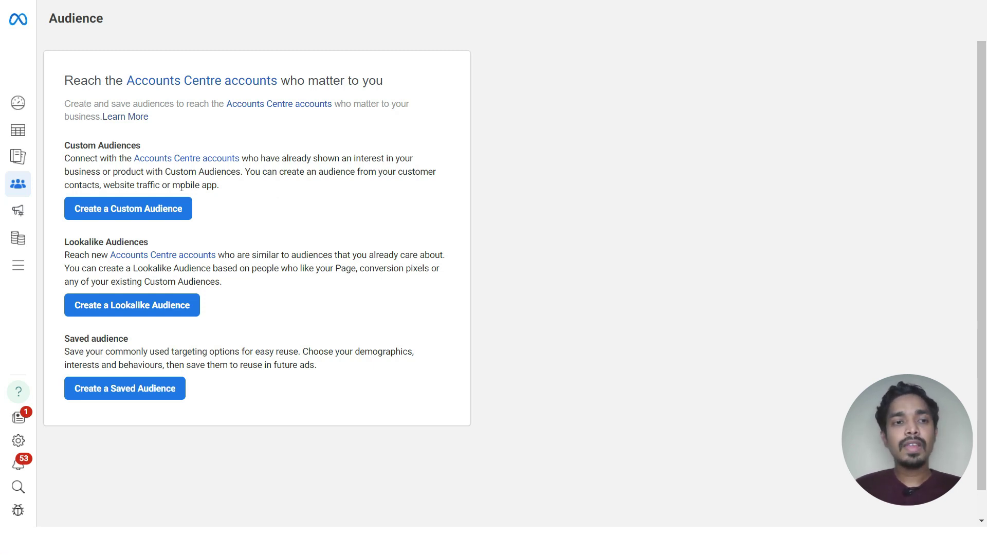
Begin a new custom audience using Website as the source.
{"action": "left_click", "coordinate": [148, 206]}
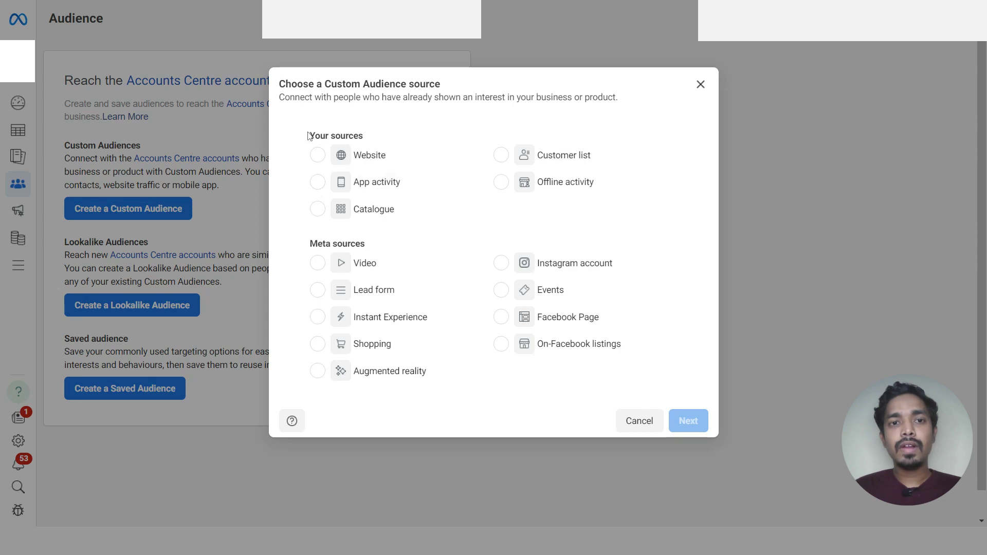
{"action": "left_click_drag", "start_coordinate": [309, 135], "coordinate": [372, 138]}
{"action": "left_click", "coordinate": [317, 156]}
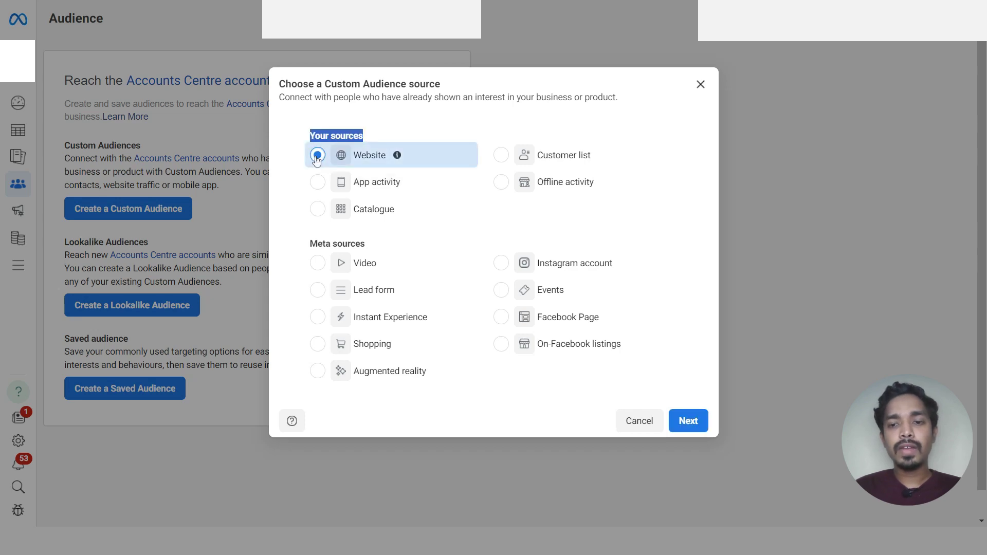
{"action": "left_click", "coordinate": [689, 421]}
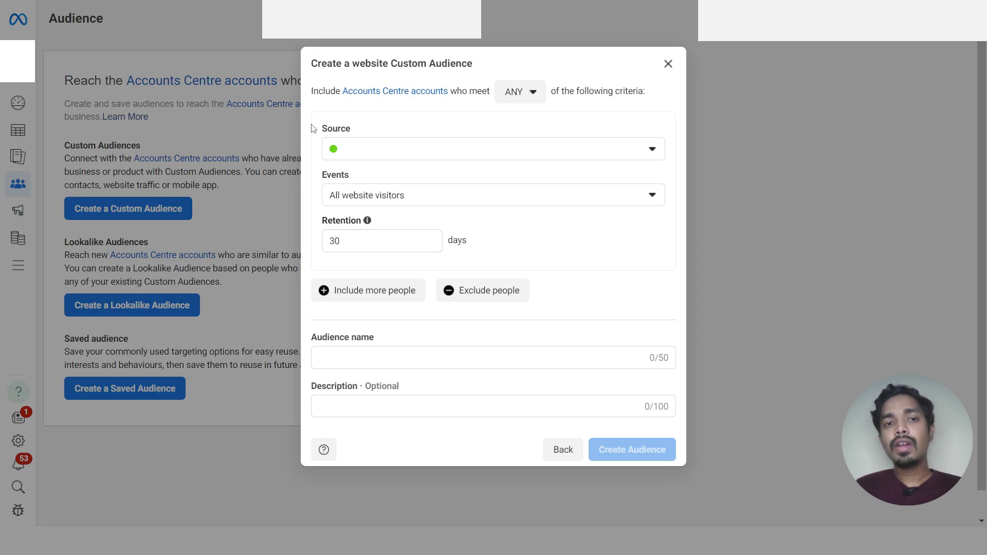
Review the website Events list and keep All website visitors selected.
{"action": "left_click_drag", "start_coordinate": [314, 128], "coordinate": [362, 128]}
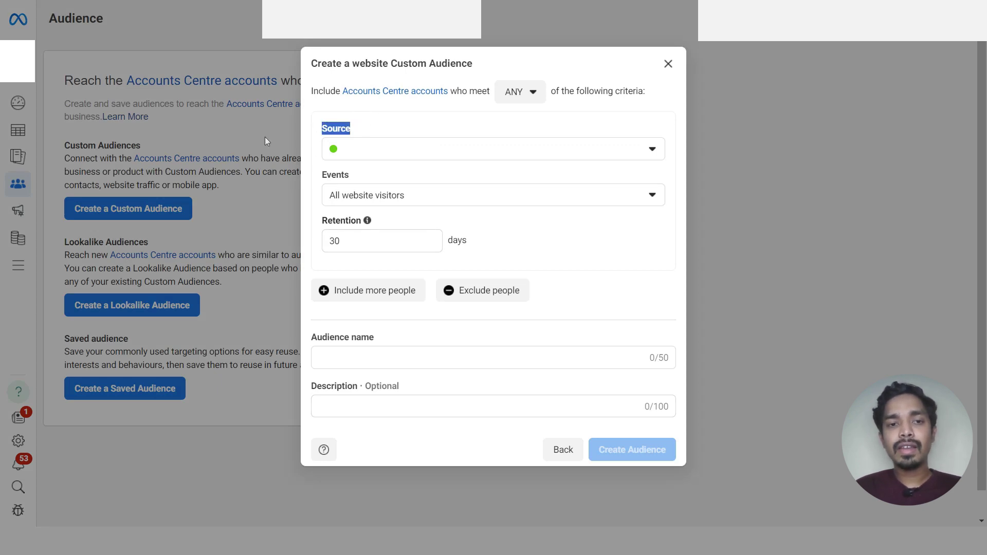
{"action": "left_click_drag", "start_coordinate": [317, 176], "coordinate": [390, 177]}
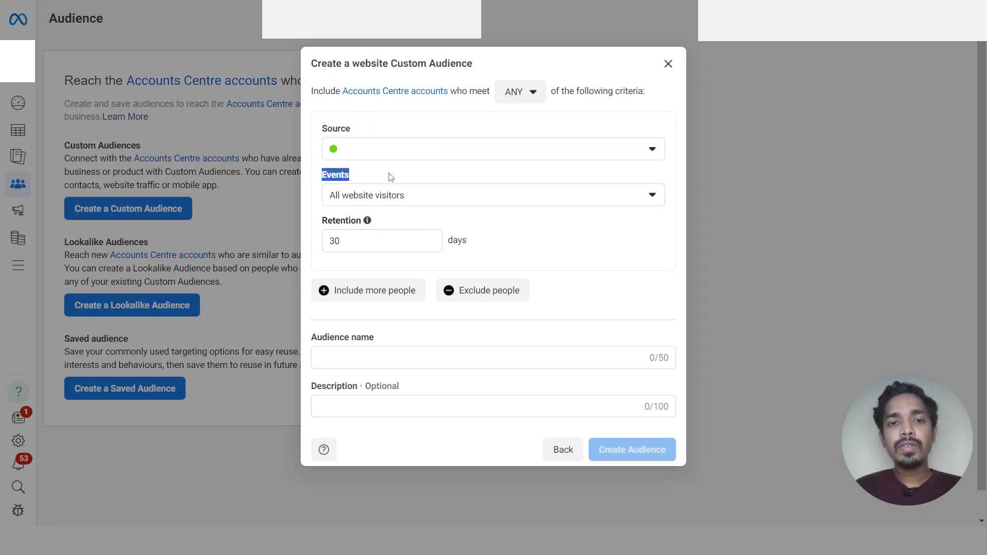
{"action": "left_click", "coordinate": [436, 195]}
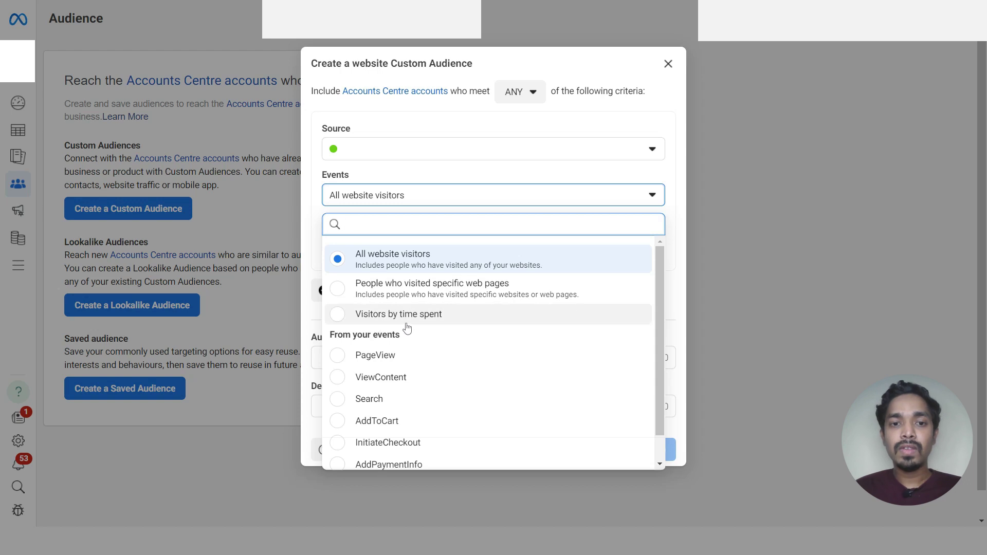
{"action": "scroll", "coordinate": [430, 329], "scroll_direction": "down", "scroll_amount": 1}
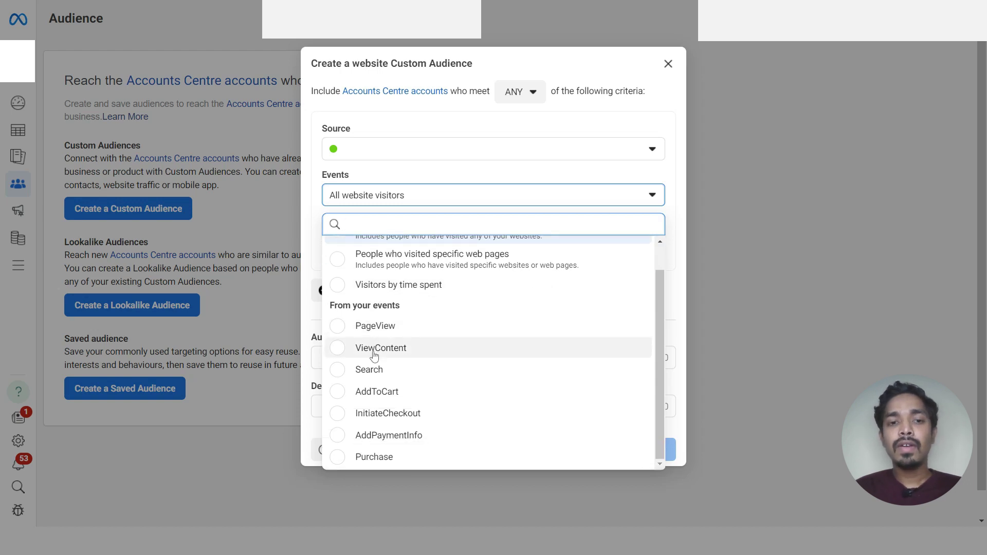
{"action": "scroll", "coordinate": [380, 370], "scroll_direction": "up", "scroll_amount": 1}
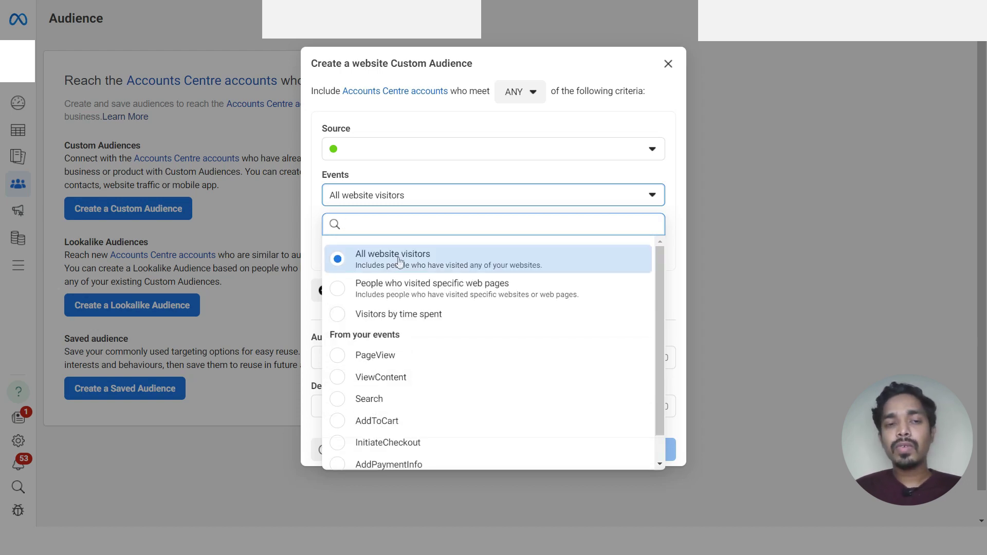
{"action": "left_click", "coordinate": [371, 178]}
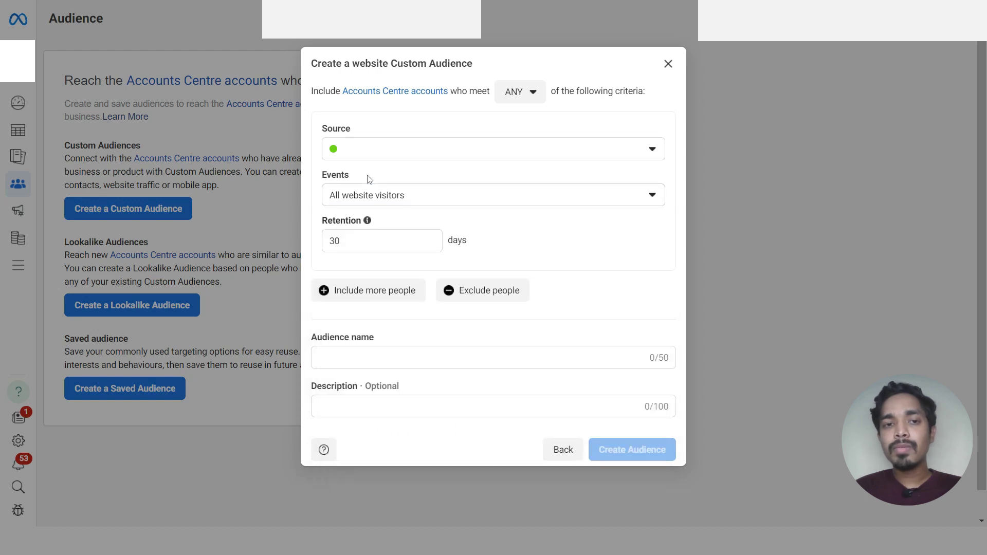
Change the audience retention from 30 to 180 days.
{"action": "left_click", "coordinate": [335, 241]}
{"action": "double_click", "coordinate": [334, 241]}
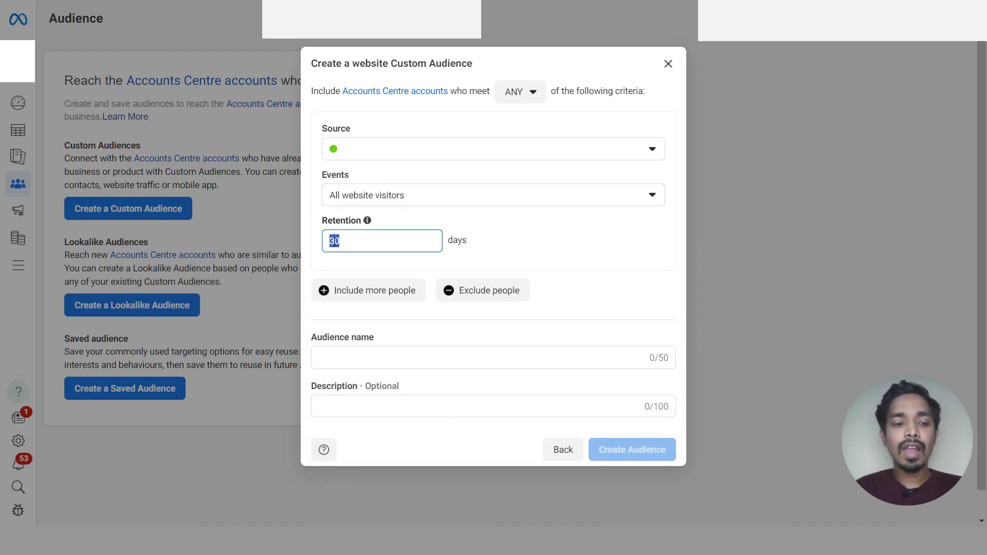
{"action": "type", "text": "180"}
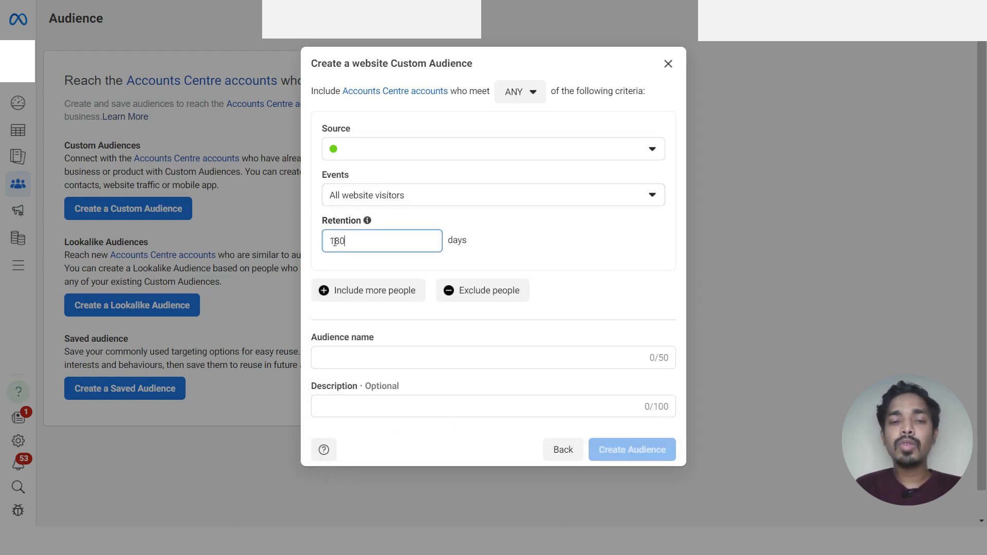
{"action": "left_click", "coordinate": [500, 238]}
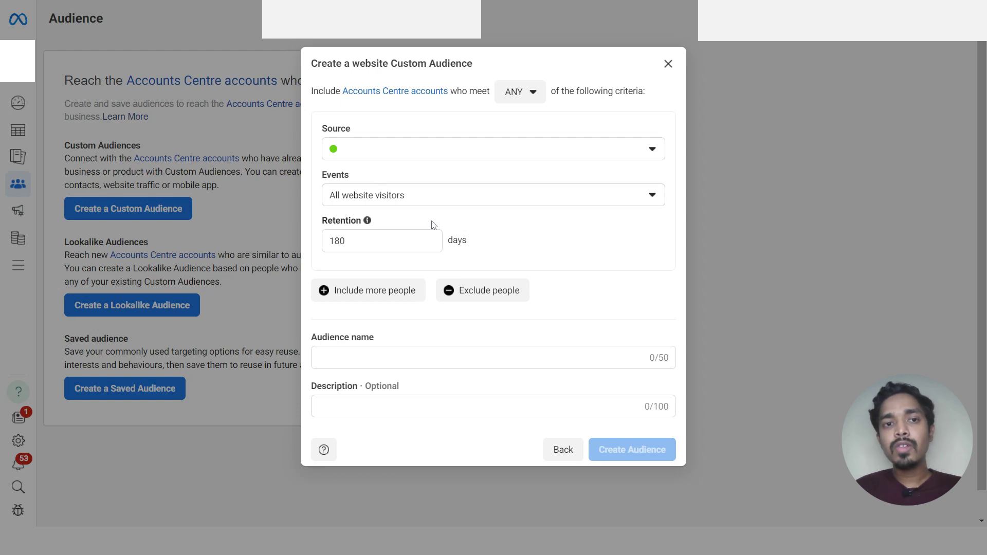
Name the audience 'All website visitors 180D' and create it.
{"action": "left_click_drag", "start_coordinate": [313, 129], "coordinate": [378, 128]}
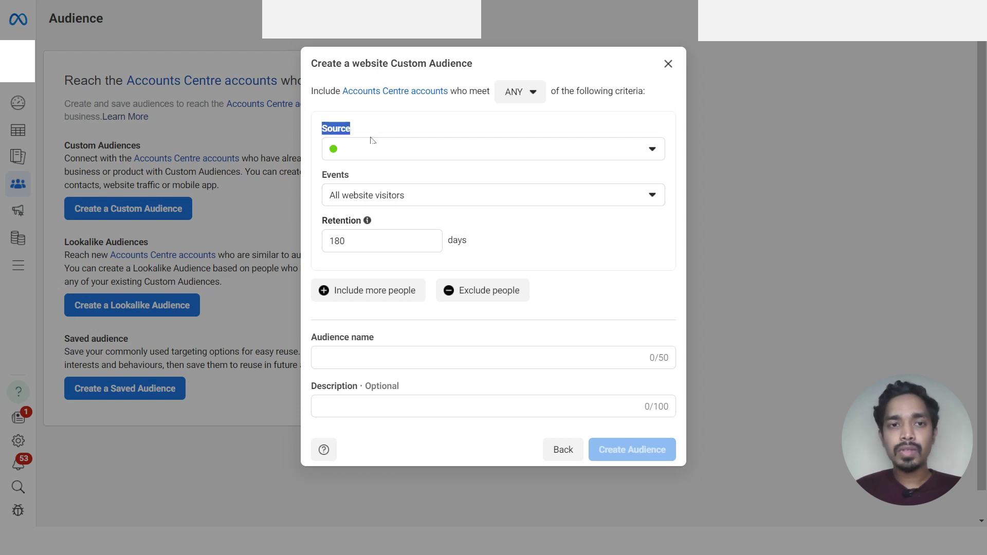
{"action": "left_click", "coordinate": [318, 134]}
{"action": "left_click_drag", "start_coordinate": [318, 134], "coordinate": [346, 132]}
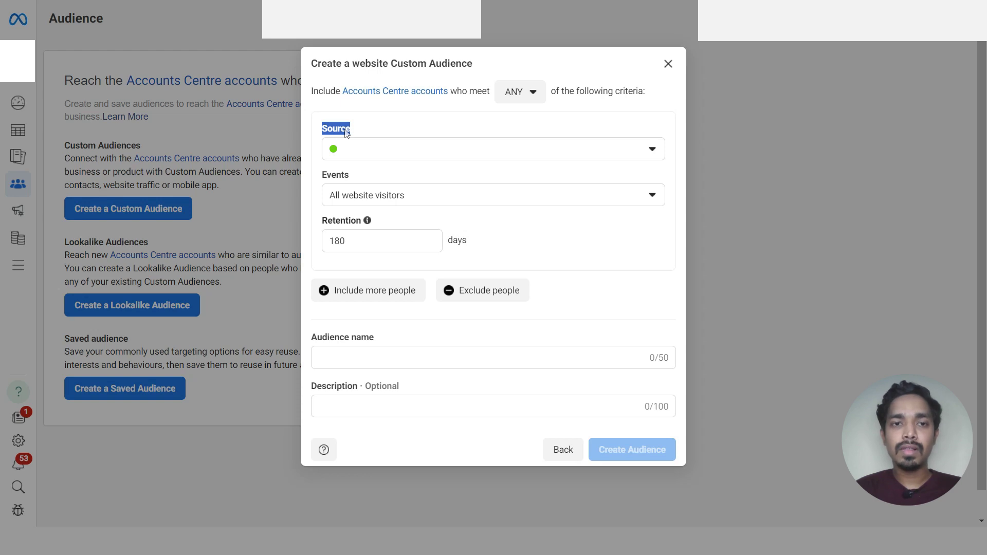
{"action": "left_click", "coordinate": [352, 357]}
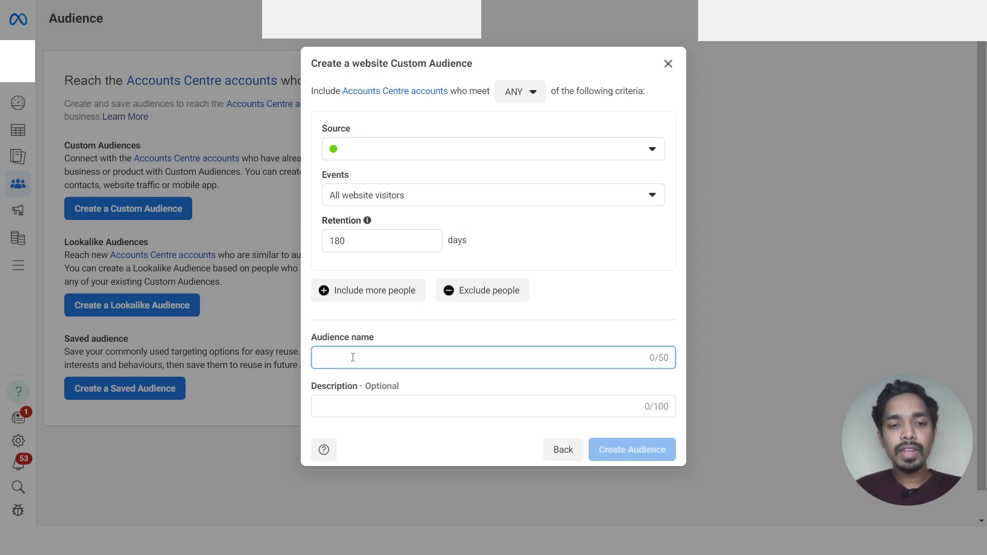
{"action": "type", "text": "All website visitors"}
{"action": "type", "text": "180D"}
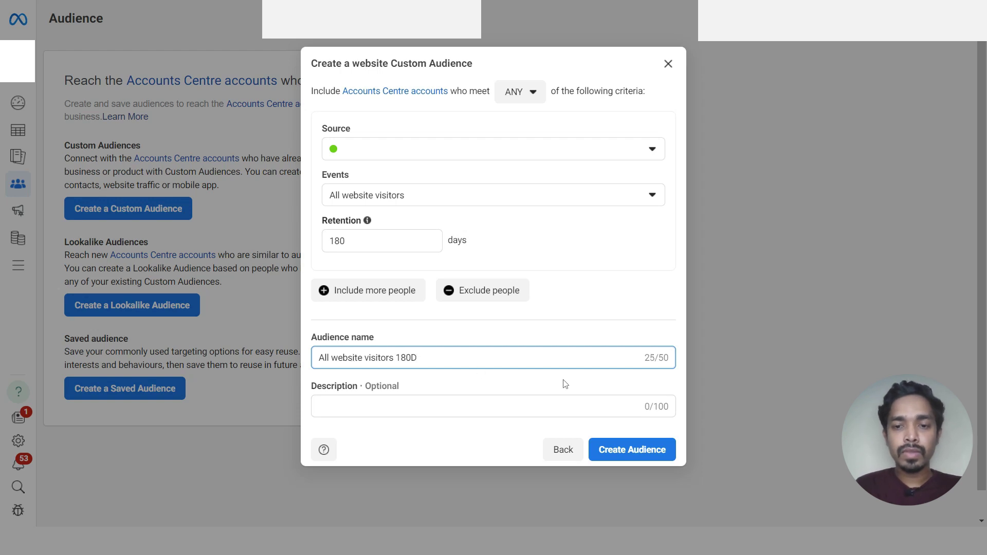
{"action": "left_click", "coordinate": [634, 450]}
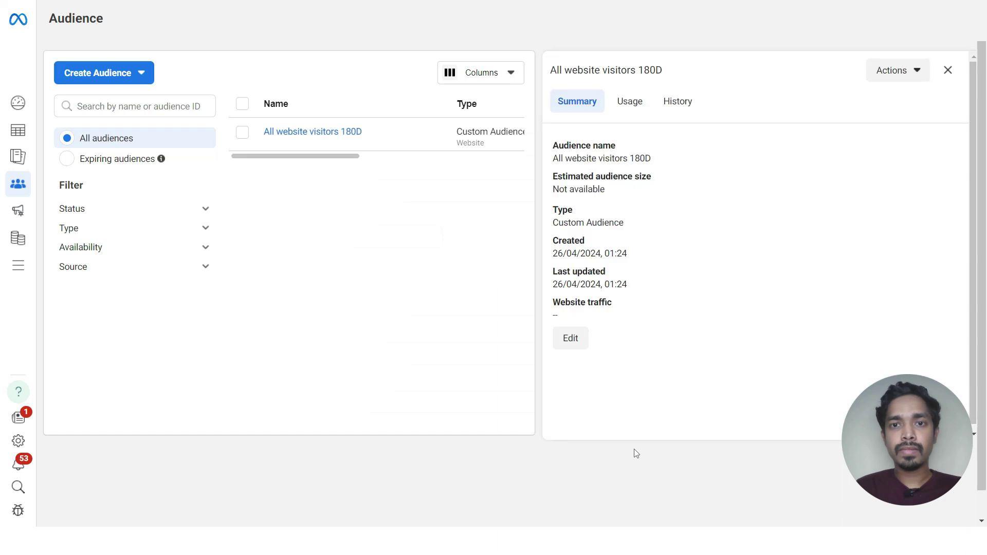
Close the new audience's details panel and show the Create Audience options.
{"action": "left_click", "coordinate": [947, 70]}
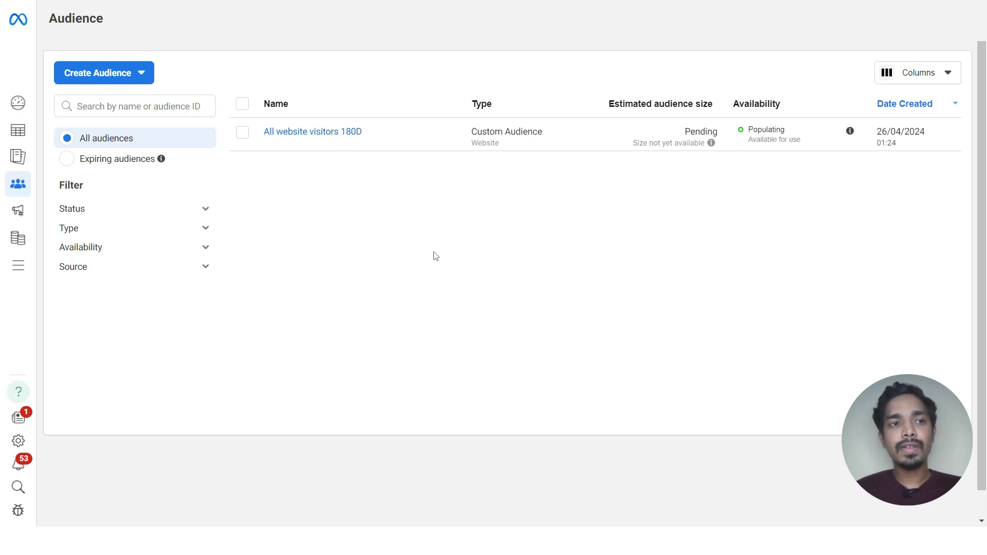
{"action": "left_click", "coordinate": [115, 86]}
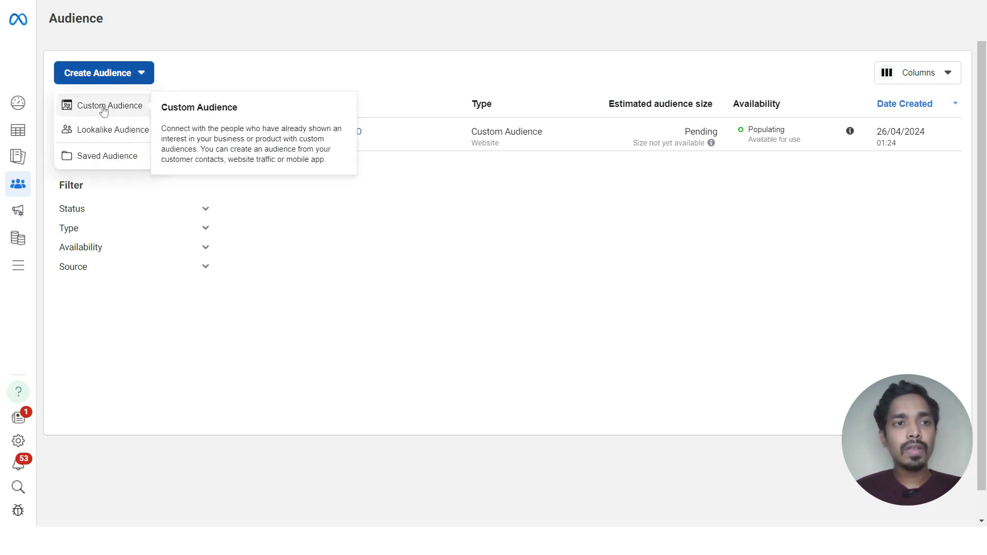
Start another custom audience with Website as the source.
{"action": "left_click", "coordinate": [103, 105]}
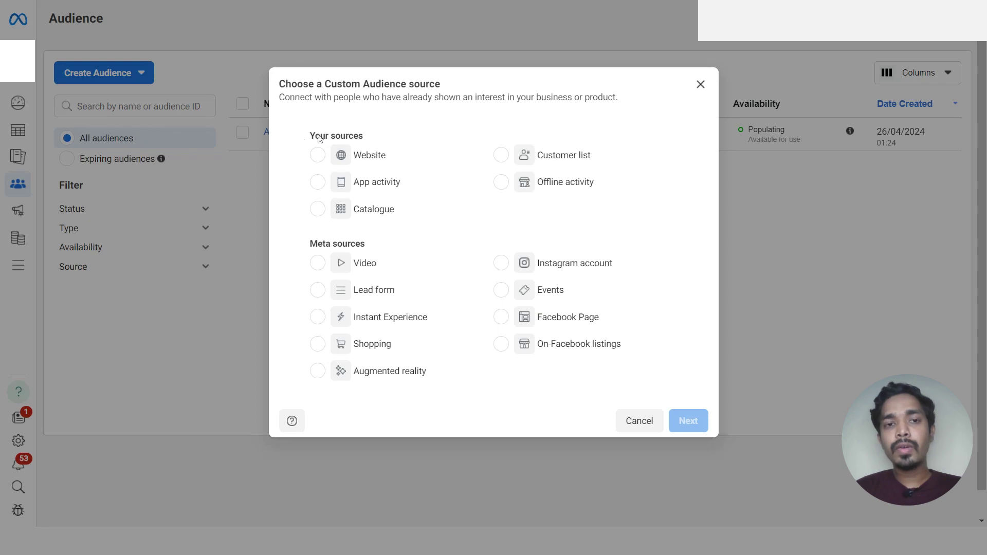
{"action": "left_click_drag", "start_coordinate": [304, 140], "coordinate": [374, 152]}
{"action": "left_click", "coordinate": [318, 155]}
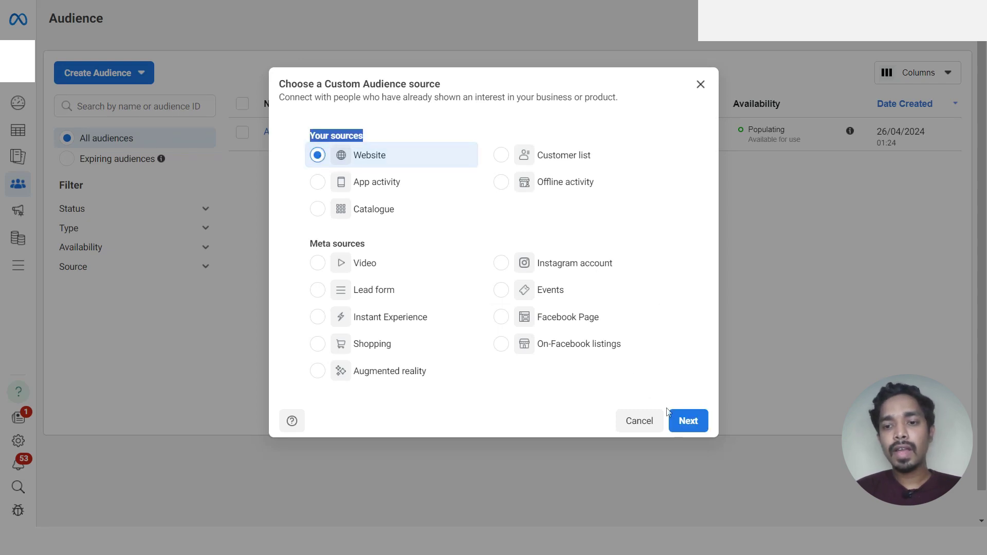
{"action": "left_click", "coordinate": [688, 421]}
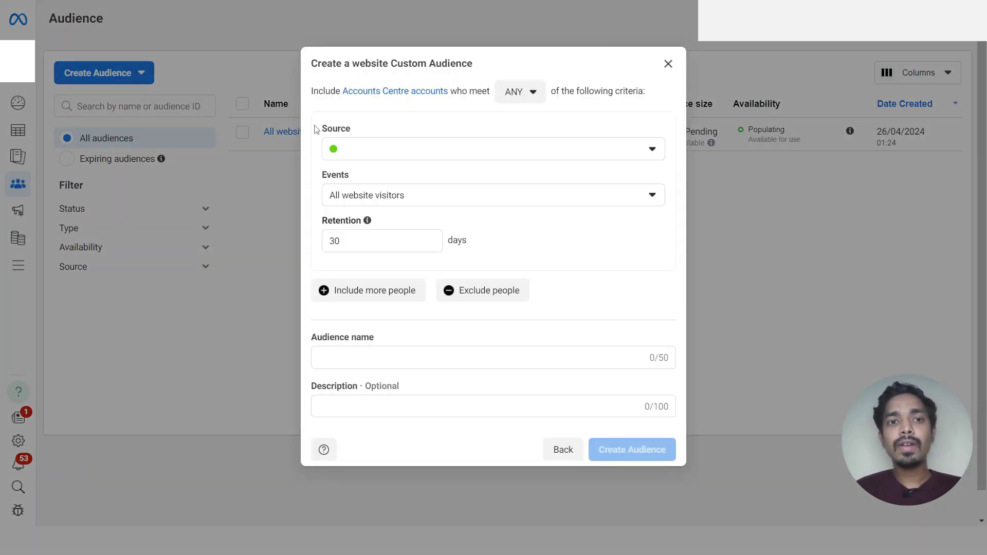
{"action": "left_click_drag", "start_coordinate": [315, 128], "coordinate": [376, 123]}
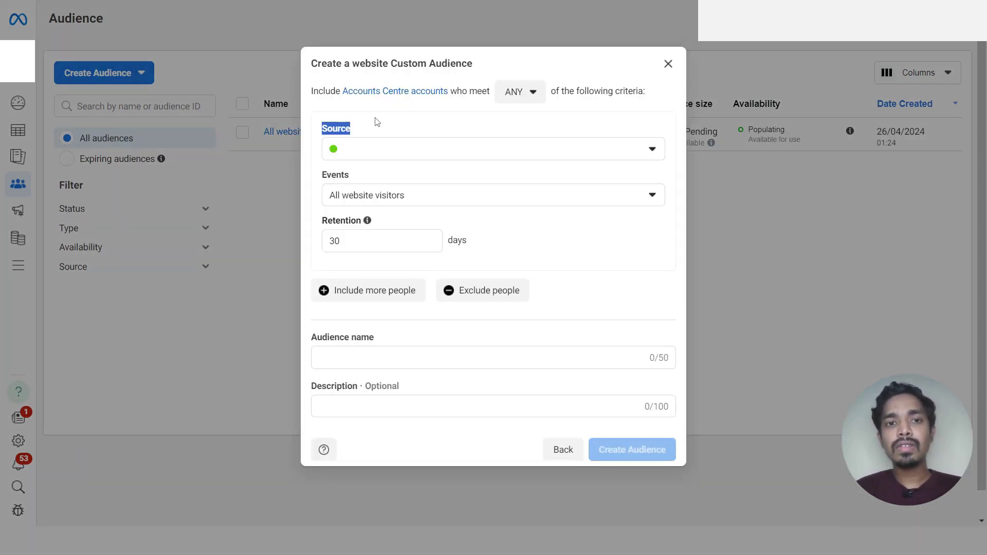
Base the audience on Purchase events with 180-day retention.
{"action": "double_click", "coordinate": [335, 174]}
{"action": "left_click", "coordinate": [383, 198]}
{"action": "scroll", "coordinate": [436, 334], "scroll_direction": "down", "scroll_amount": 1}
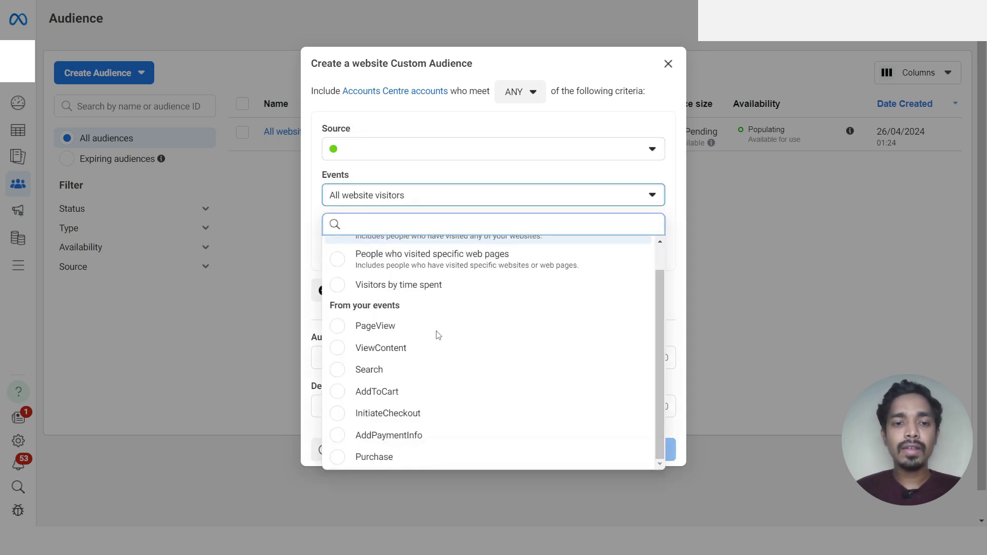
{"action": "left_click", "coordinate": [374, 457]}
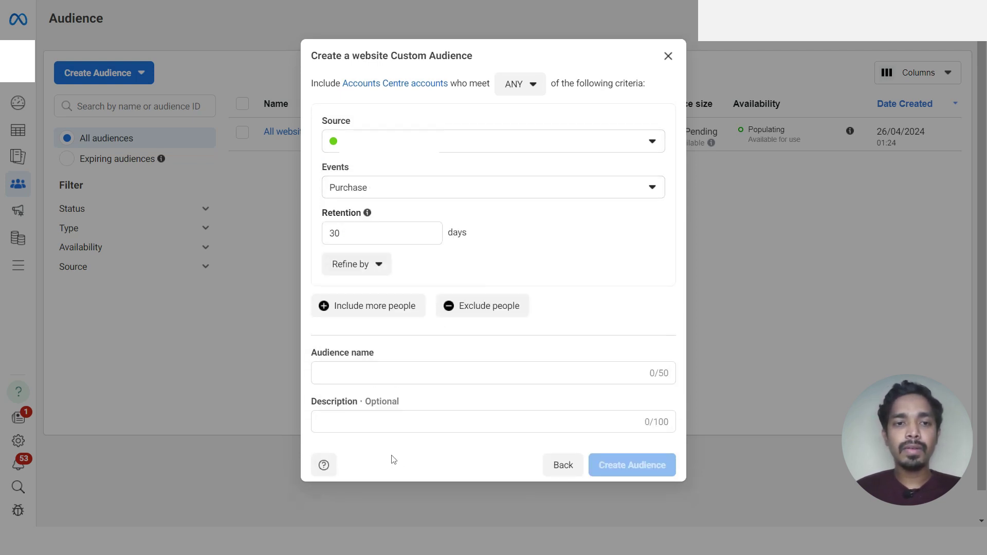
{"action": "double_click", "coordinate": [352, 228]}
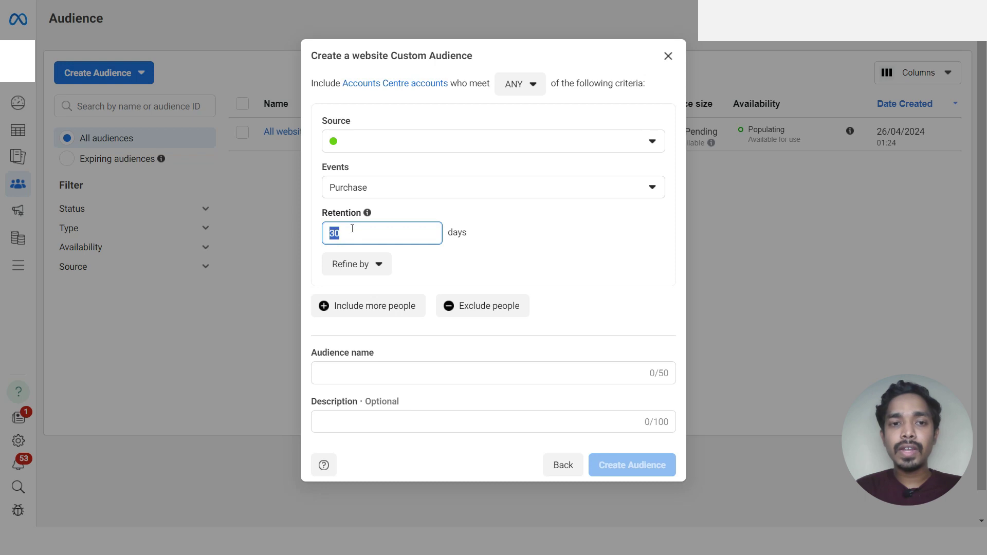
{"action": "type", "text": "180"}
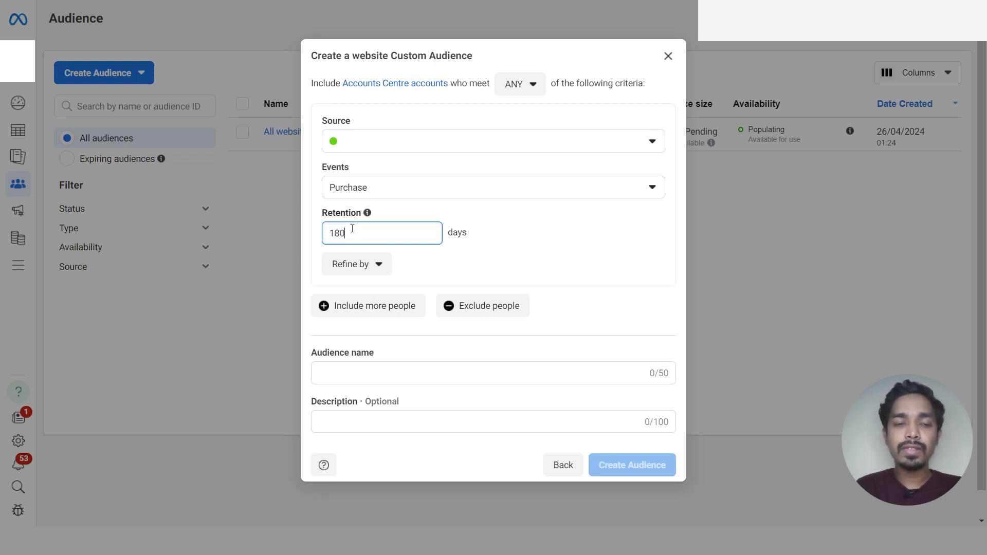
Name the audience 'Purchase 180D' and create it.
{"action": "left_click", "coordinate": [357, 376]}
{"action": "type", "text": "Purchase-180D"}
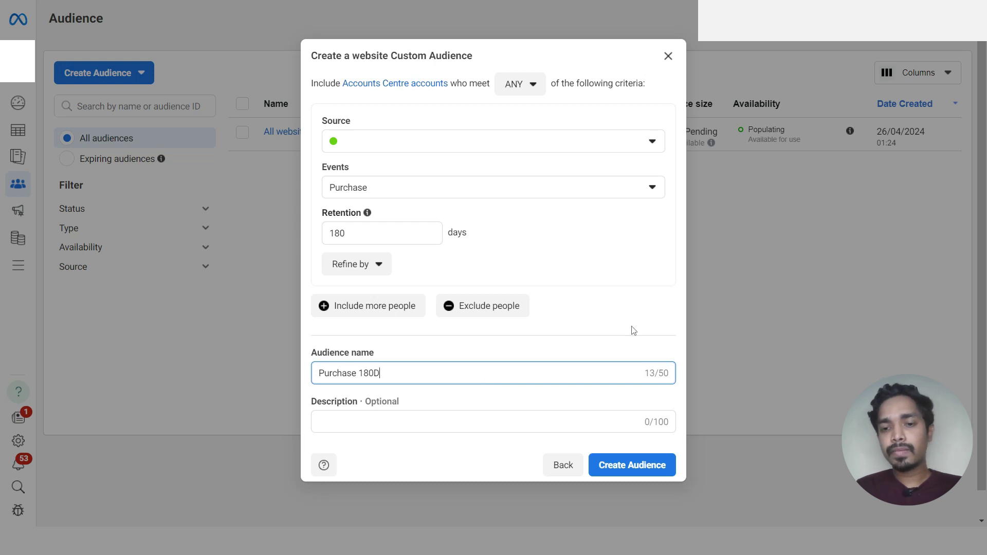
{"action": "left_click", "coordinate": [649, 472]}
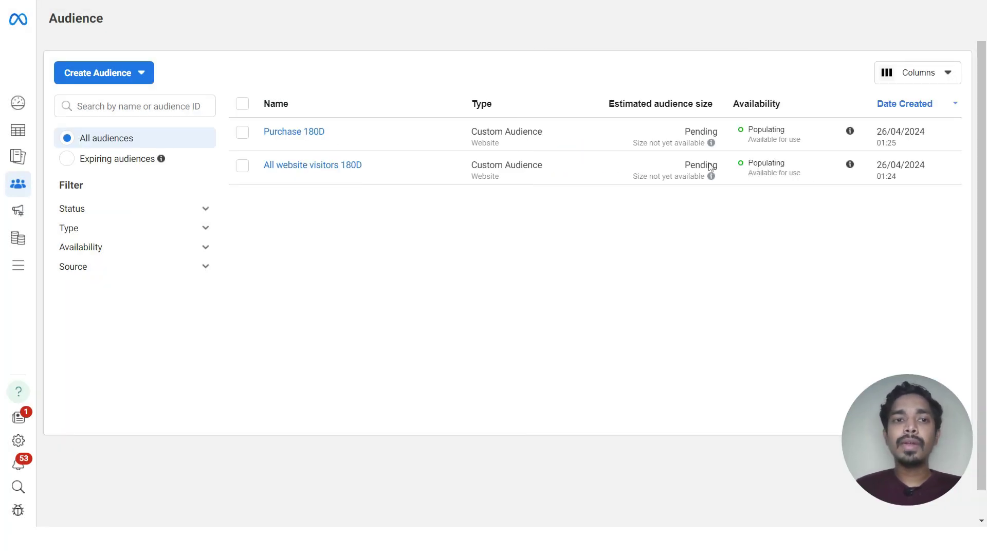
{"action": "mouse_move", "coordinate": [310, 175]}
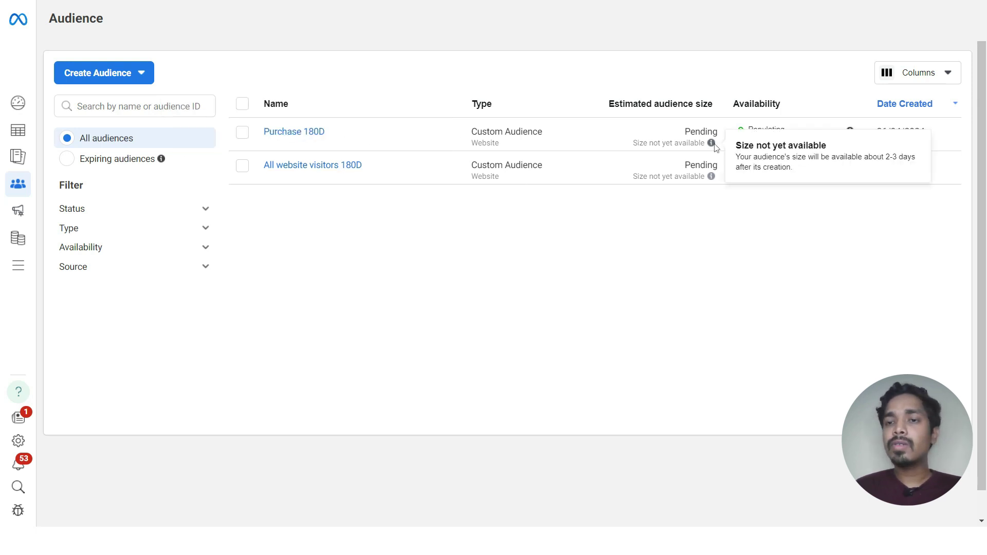
{"action": "mouse_move", "coordinate": [167, 165]}
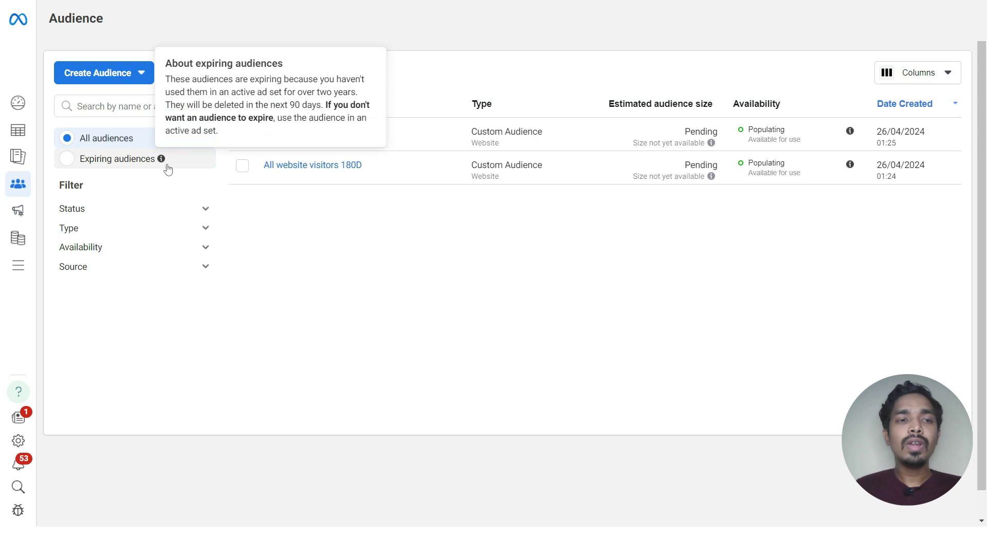
Begin a custom audience sourced from Instagram account engagement.
{"action": "left_click", "coordinate": [128, 84]}
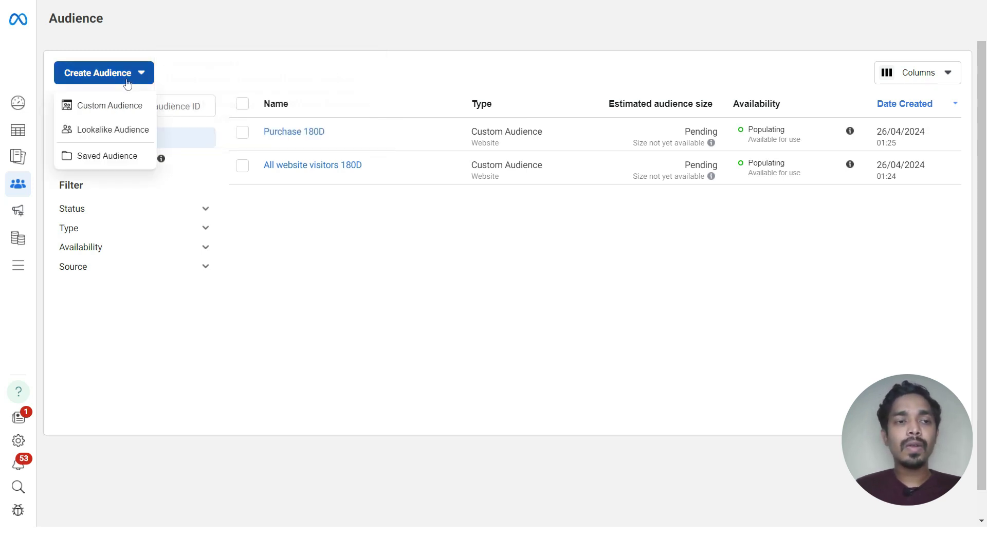
{"action": "left_click", "coordinate": [100, 105]}
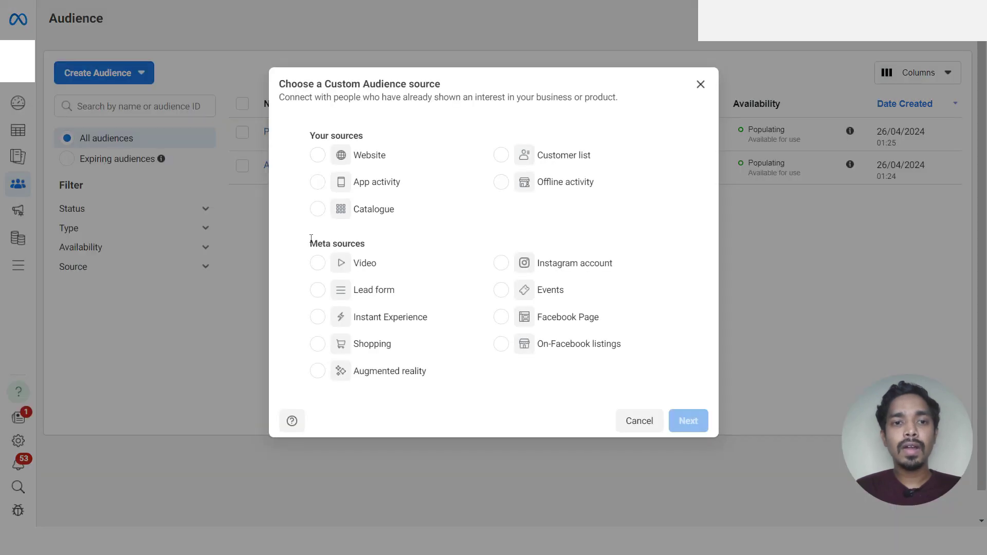
{"action": "left_click_drag", "start_coordinate": [302, 246], "coordinate": [388, 245]}
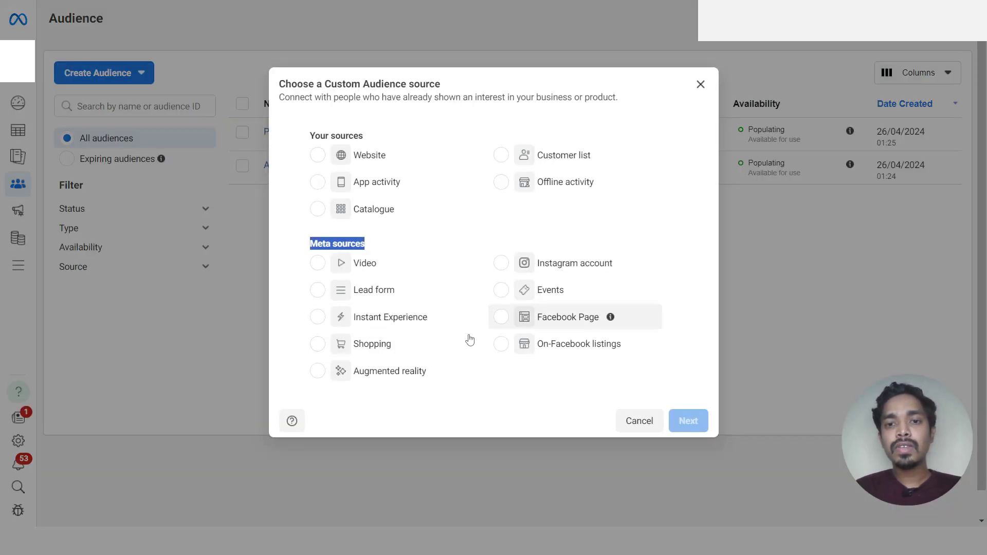
{"action": "left_click", "coordinate": [501, 264]}
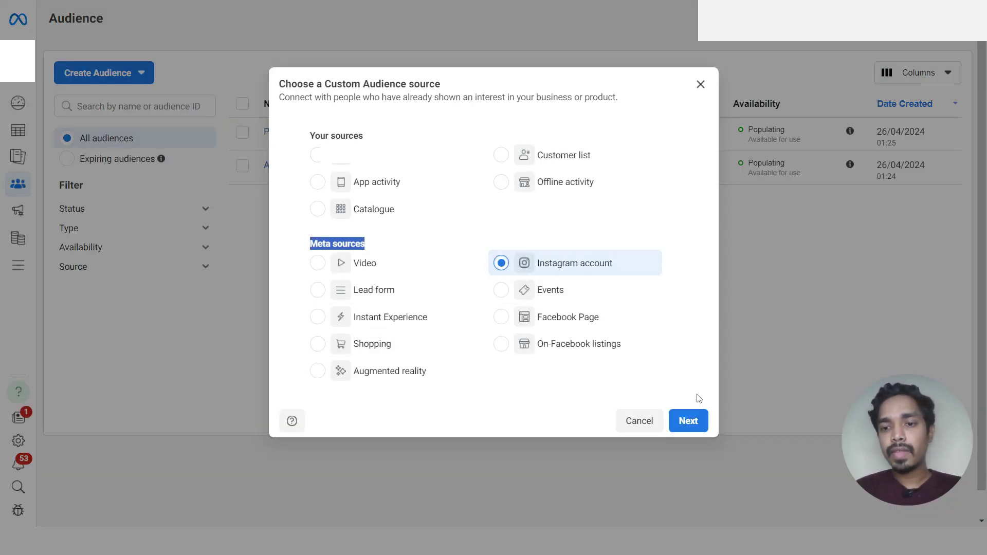
{"action": "left_click", "coordinate": [688, 423]}
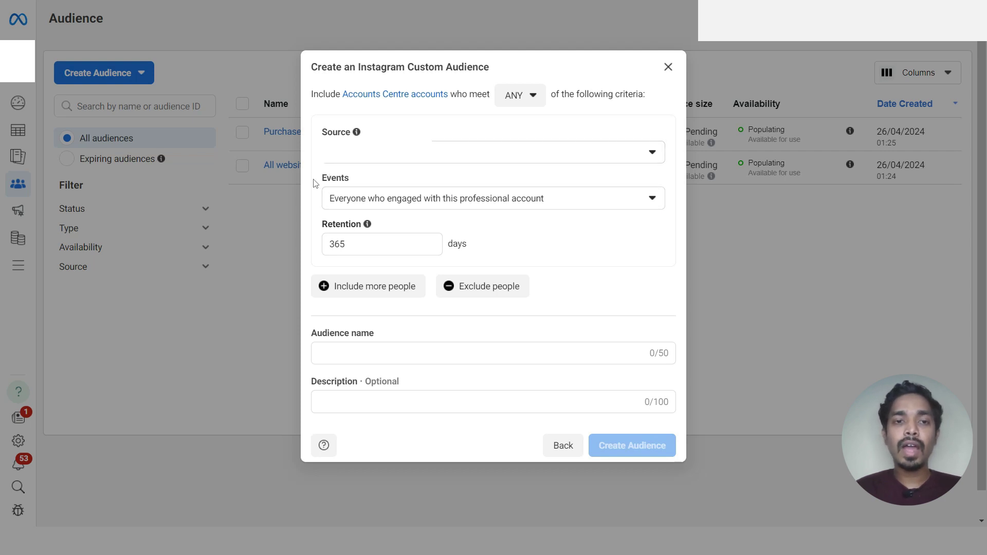
Keep everyone who engaged over 365 days, name the audience IG 365D, and create it.
{"action": "left_click_drag", "start_coordinate": [327, 179], "coordinate": [357, 180]}
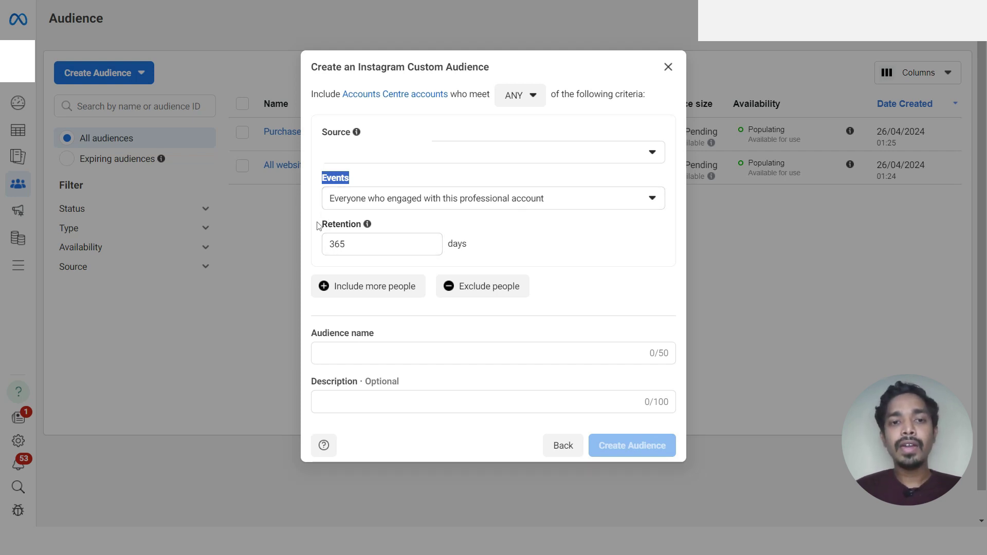
{"action": "left_click_drag", "start_coordinate": [318, 226], "coordinate": [378, 229]}
{"action": "left_click", "coordinate": [350, 245]}
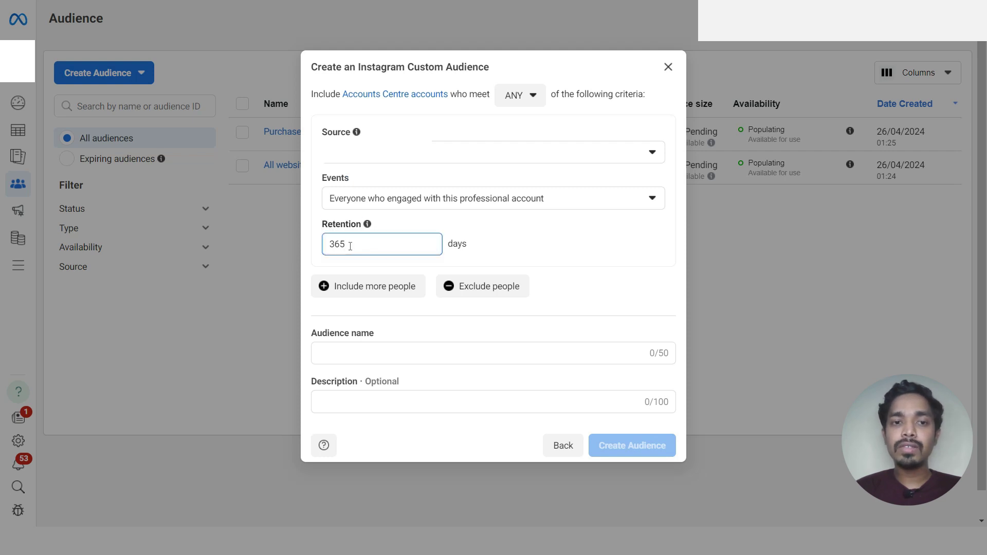
{"action": "double_click", "coordinate": [350, 245]}
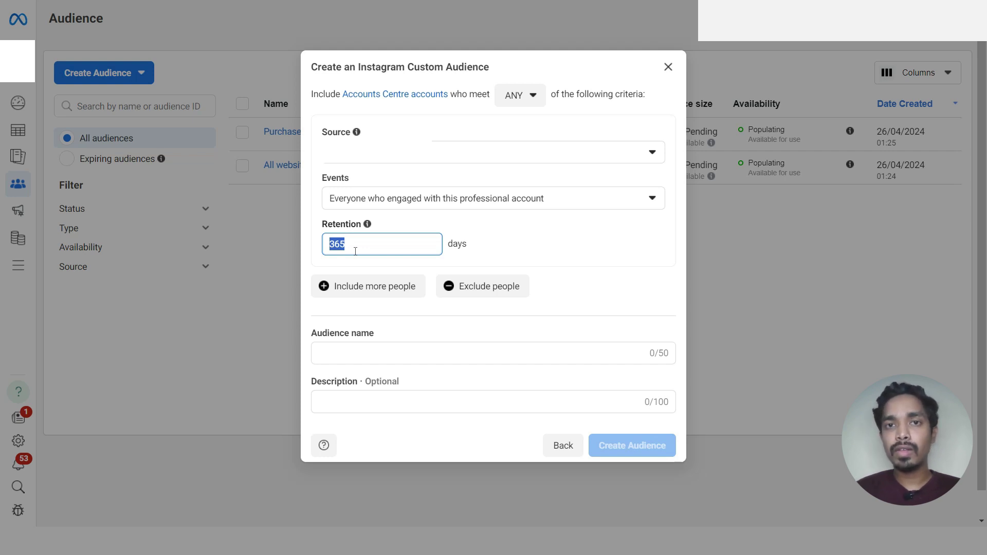
{"action": "left_click", "coordinate": [348, 365]}
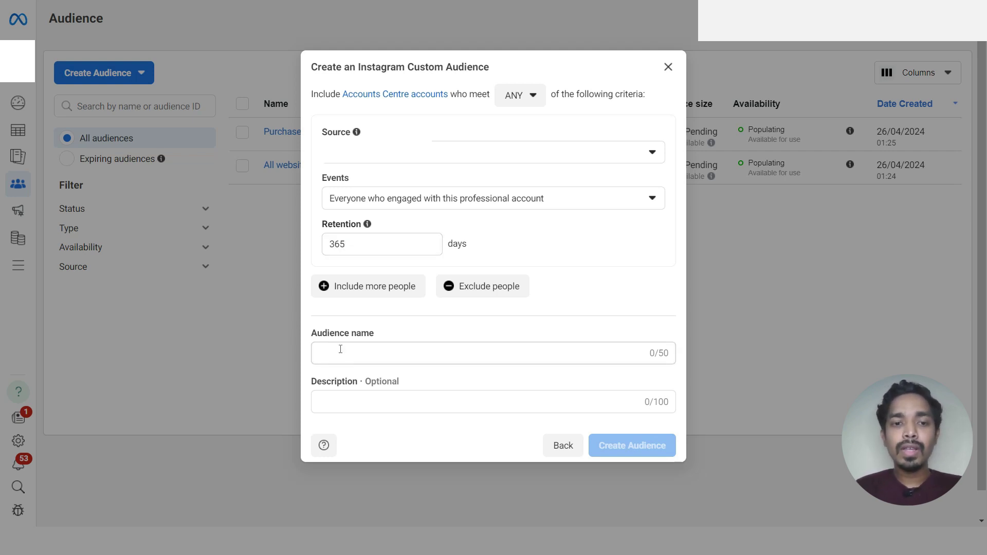
{"action": "left_click", "coordinate": [340, 349]}
{"action": "type", "text": "IF "}
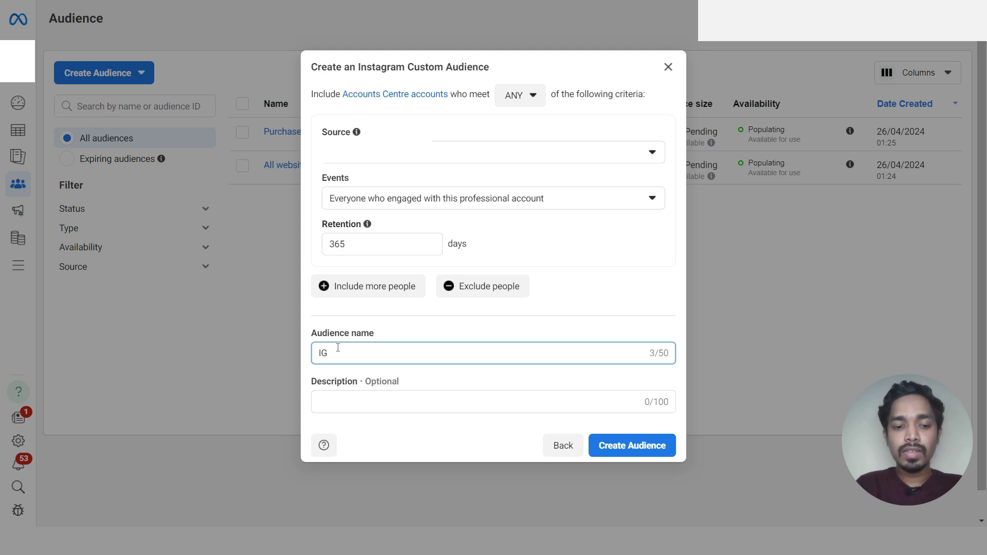
{"action": "type", "text": "365D"}
{"action": "left_click", "coordinate": [641, 450]}
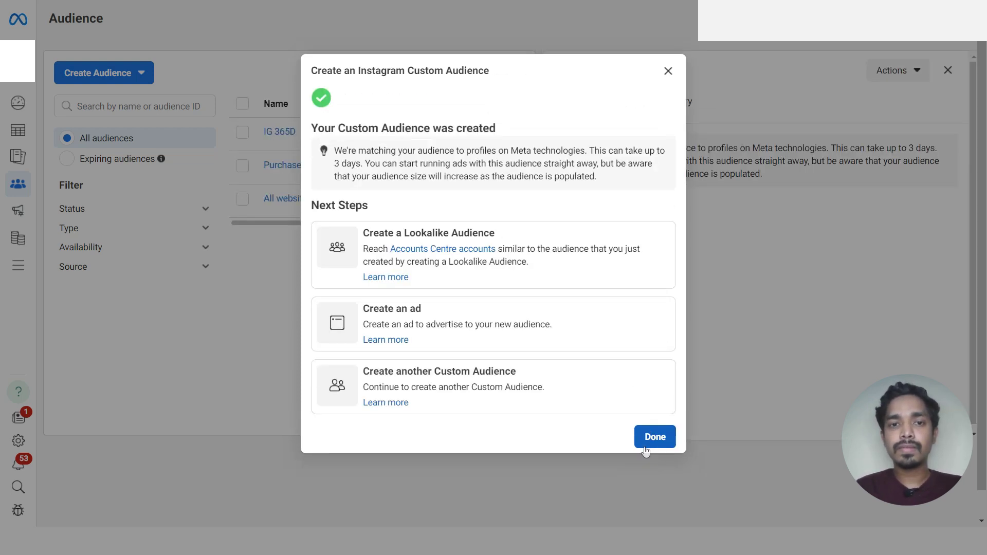
Dismiss the confirmation and start another Custom Audience from the Create Audience menu.
{"action": "left_click", "coordinate": [648, 453]}
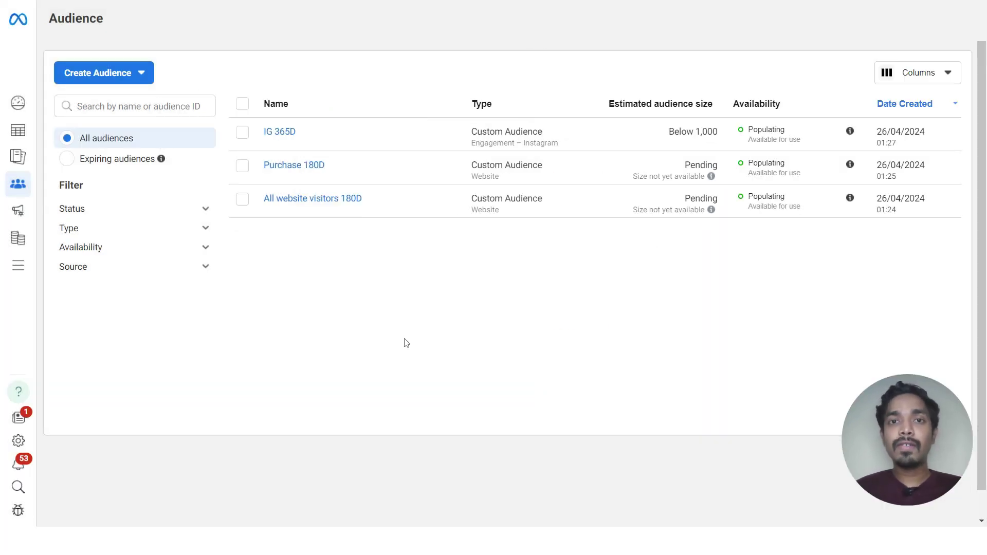
{"action": "left_click", "coordinate": [120, 77]}
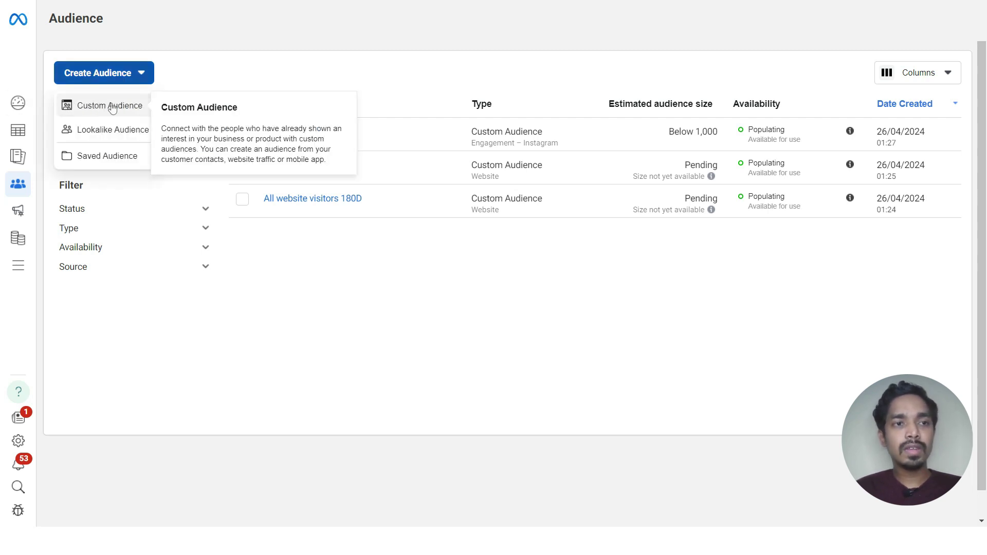
{"action": "left_click", "coordinate": [111, 105]}
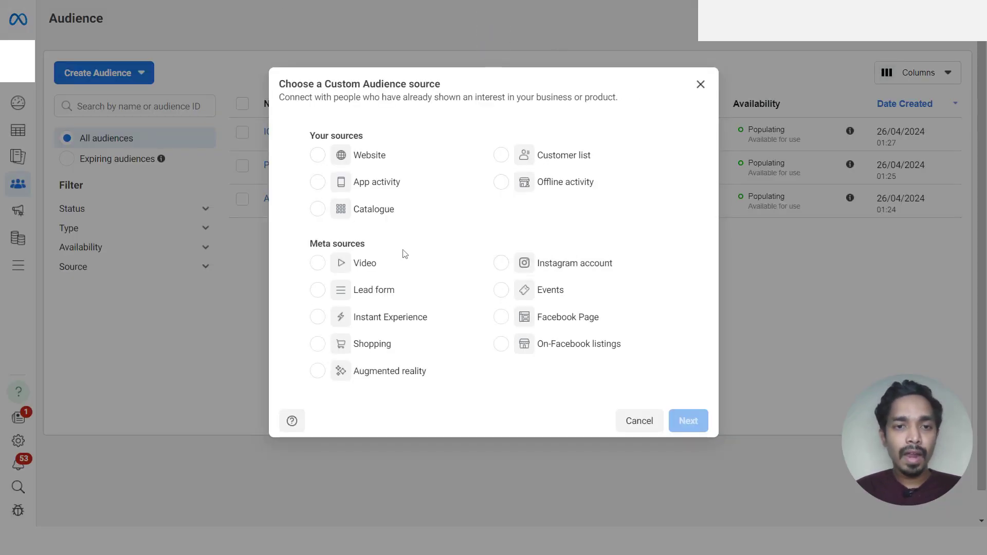
Use Facebook Page as the source, targeting everyone who engaged with the Page.
{"action": "left_click", "coordinate": [501, 317]}
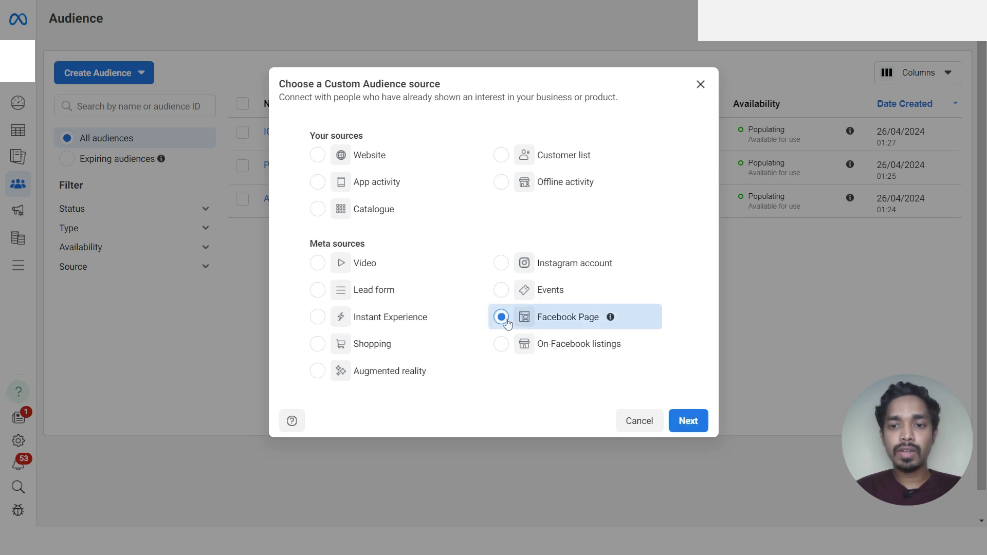
{"action": "left_click", "coordinate": [689, 421]}
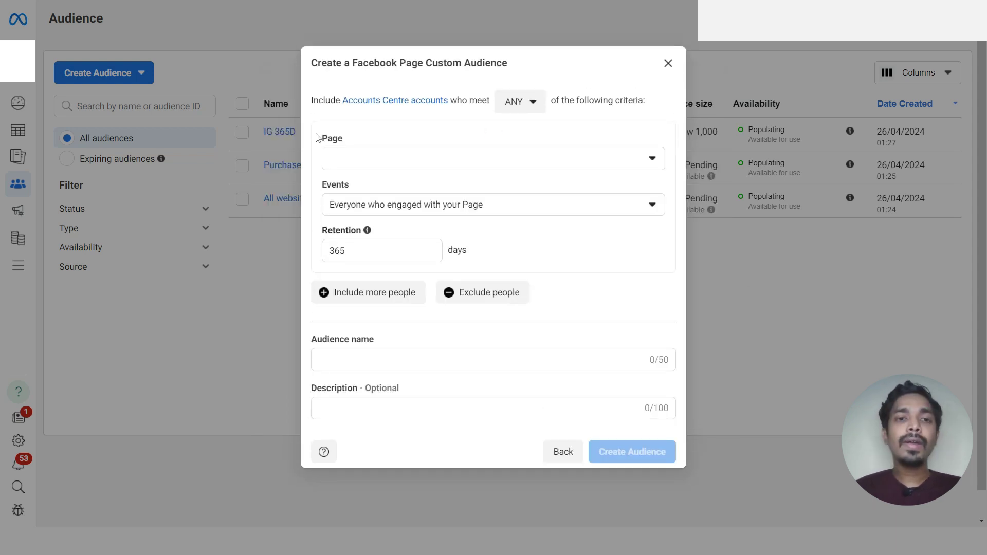
{"action": "left_click_drag", "start_coordinate": [318, 138], "coordinate": [354, 139]}
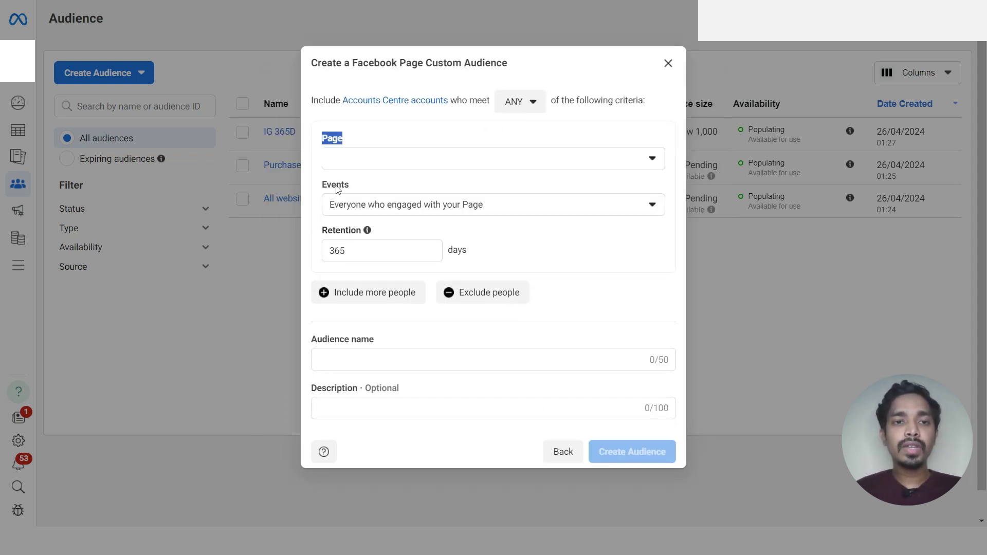
{"action": "left_click_drag", "start_coordinate": [317, 187], "coordinate": [411, 186]}
{"action": "left_click", "coordinate": [560, 206]}
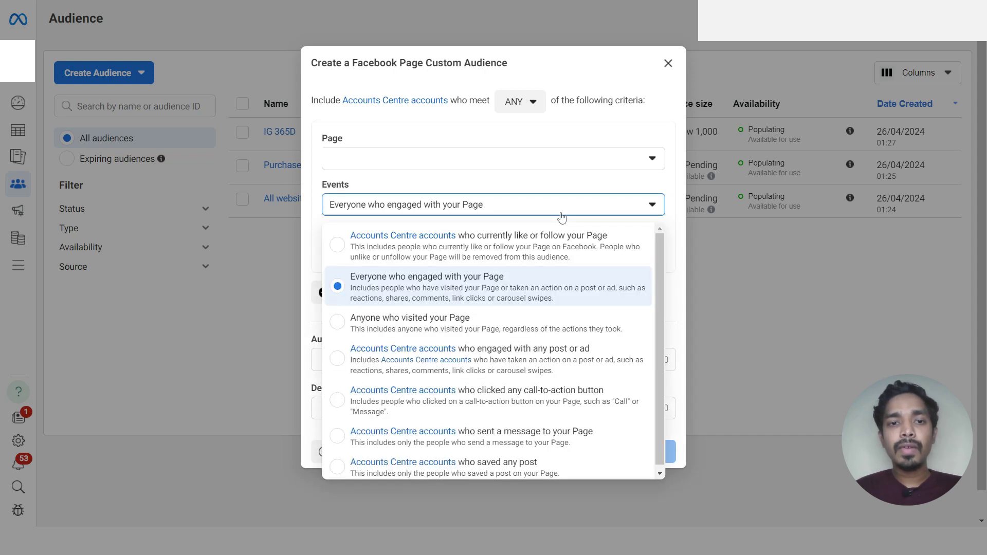
{"action": "left_click", "coordinate": [473, 181]}
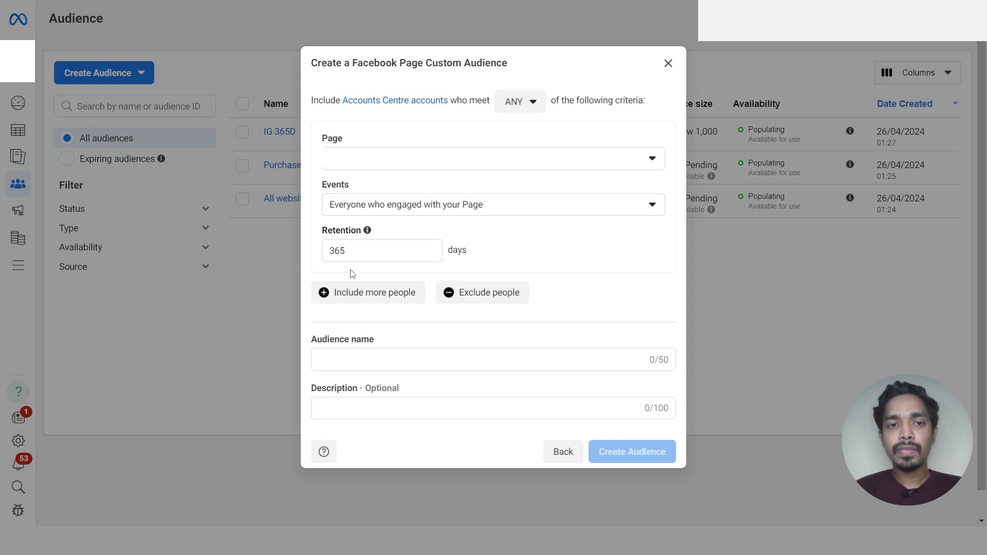
Keep 365-day retention, name the audience FB 365D, and create it.
{"action": "left_click_drag", "start_coordinate": [317, 231], "coordinate": [314, 252]}
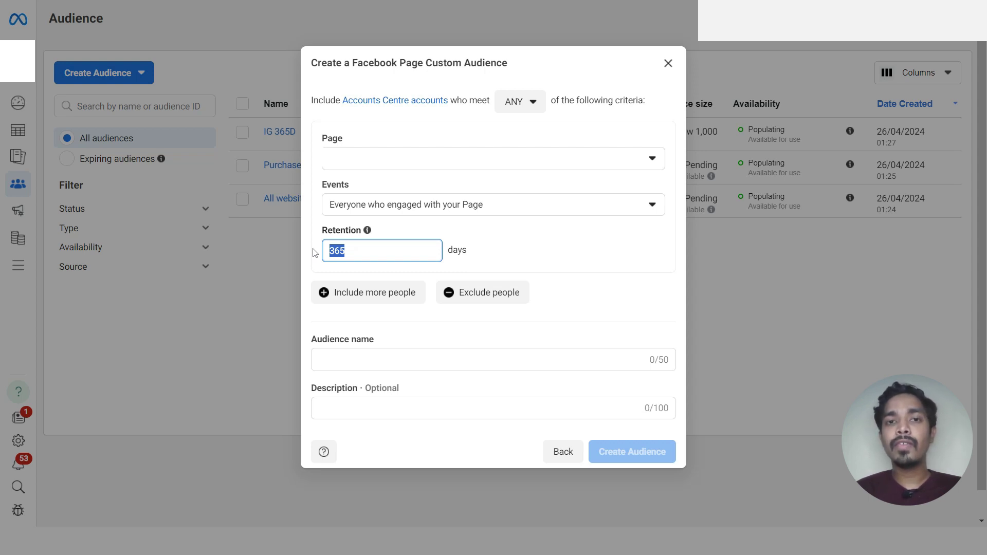
{"action": "left_click", "coordinate": [522, 248]}
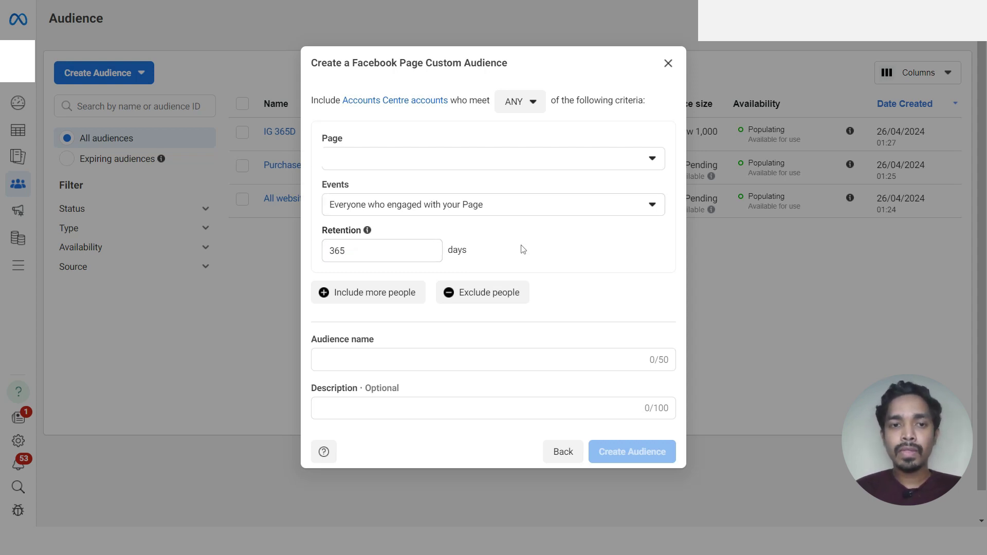
{"action": "left_click", "coordinate": [341, 365]}
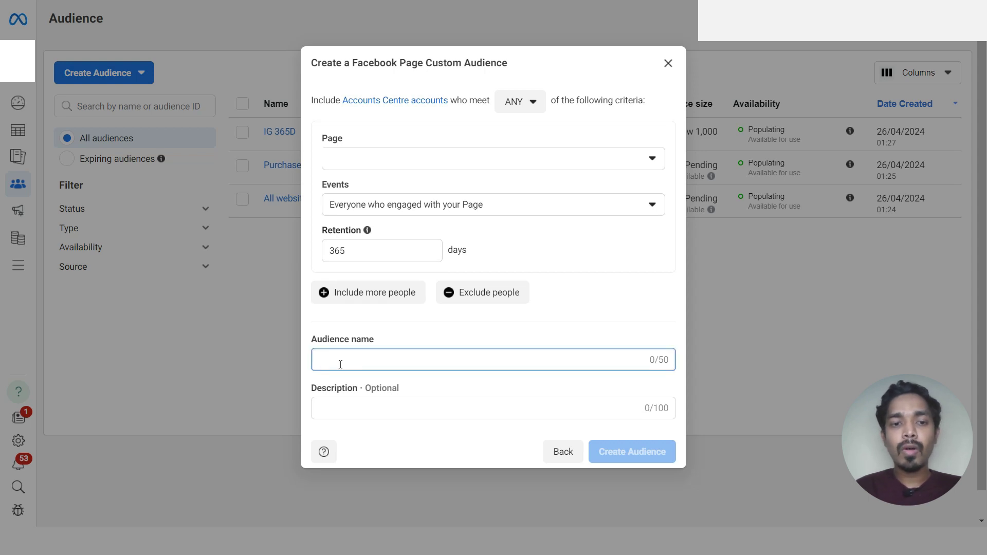
{"action": "type", "text": "FB 3"}
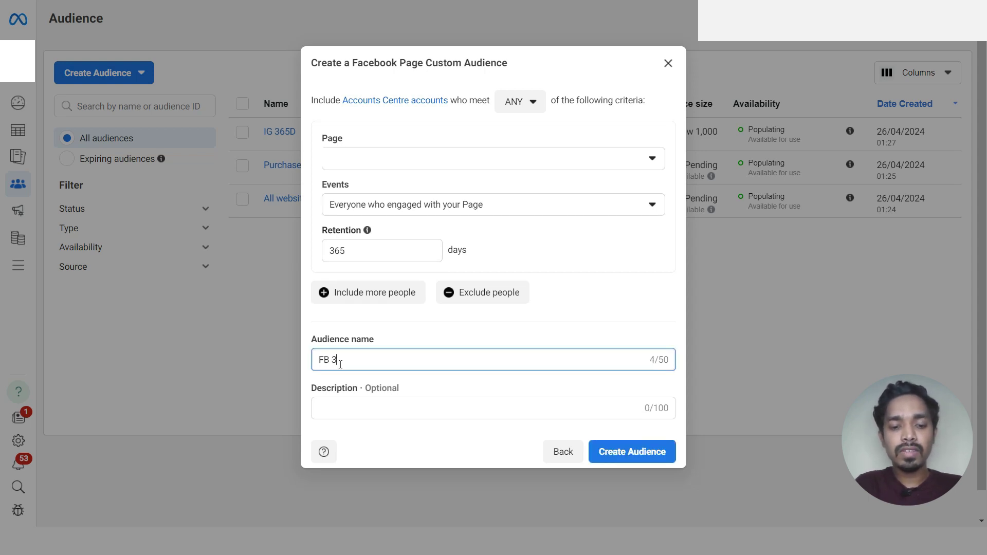
{"action": "type", "text": "65D"}
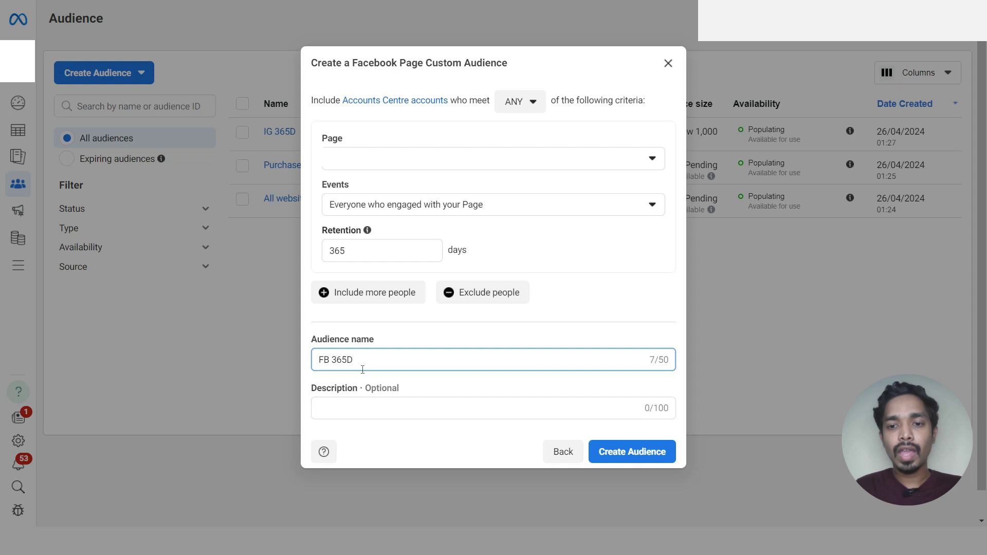
{"action": "left_click", "coordinate": [630, 452]}
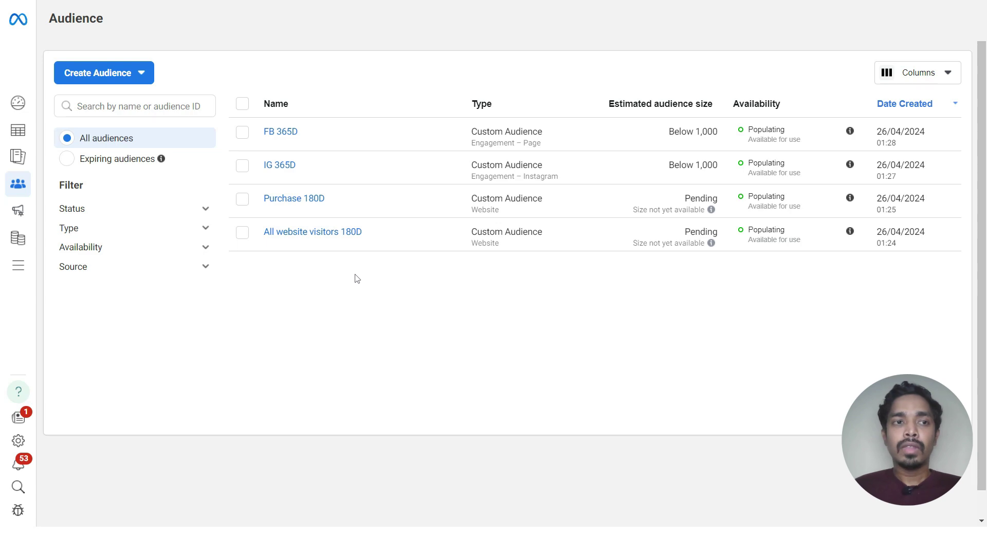
Show the Custom, Lookalike and Saved Audience options under Create Audience.
{"action": "left_click", "coordinate": [133, 76]}
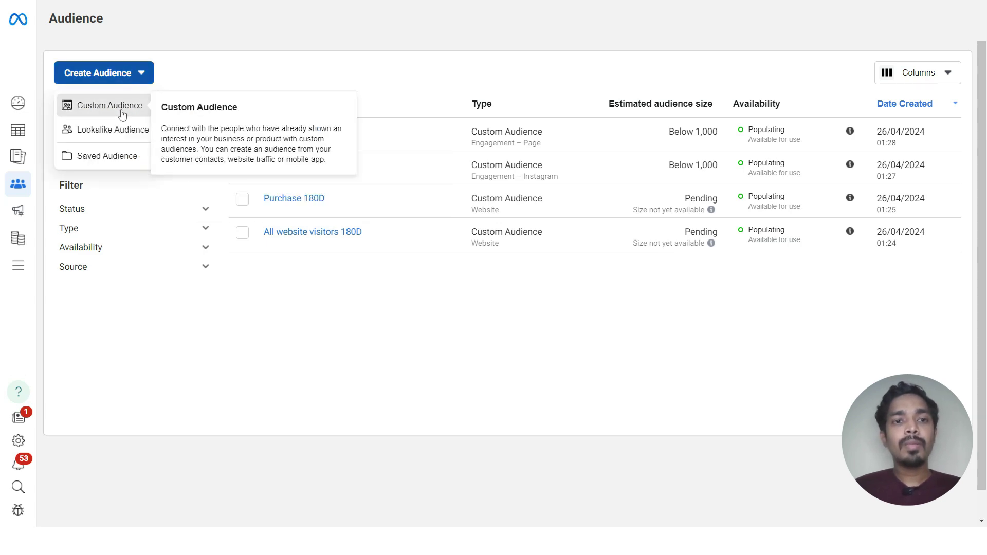
Start a new custom audience with Website as the source.
{"action": "left_click", "coordinate": [128, 114]}
{"action": "left_click", "coordinate": [317, 154]}
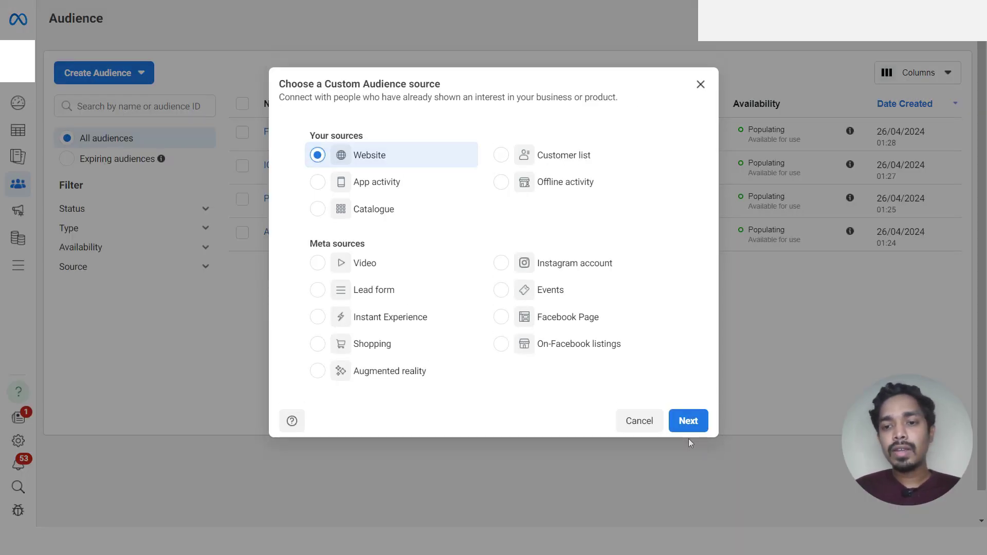
{"action": "left_click", "coordinate": [688, 420]}
Set the Events option to People who visited specific web pages.
{"action": "left_click_drag", "start_coordinate": [328, 174], "coordinate": [403, 195]}
{"action": "left_click", "coordinate": [424, 200]}
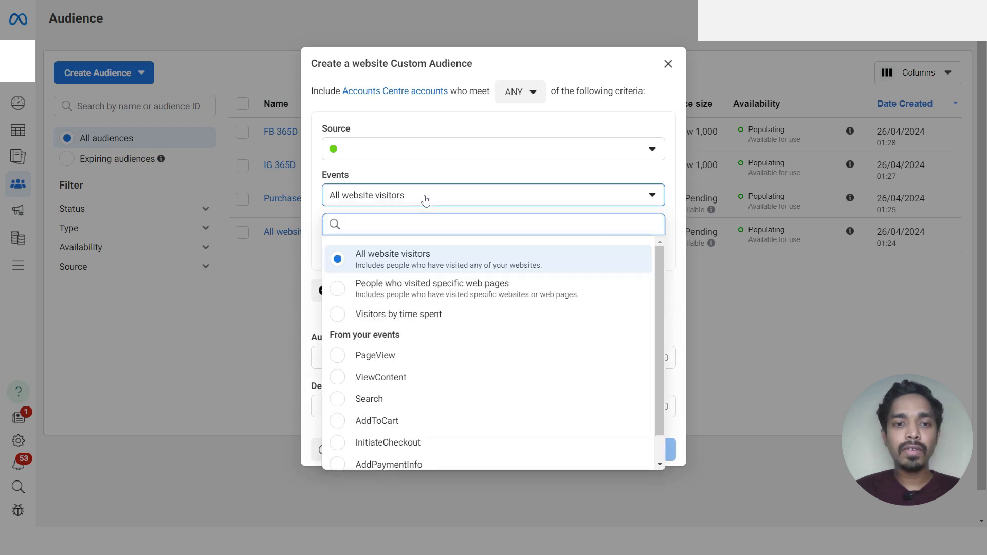
{"action": "scroll", "coordinate": [439, 306], "scroll_direction": "down", "scroll_amount": 1}
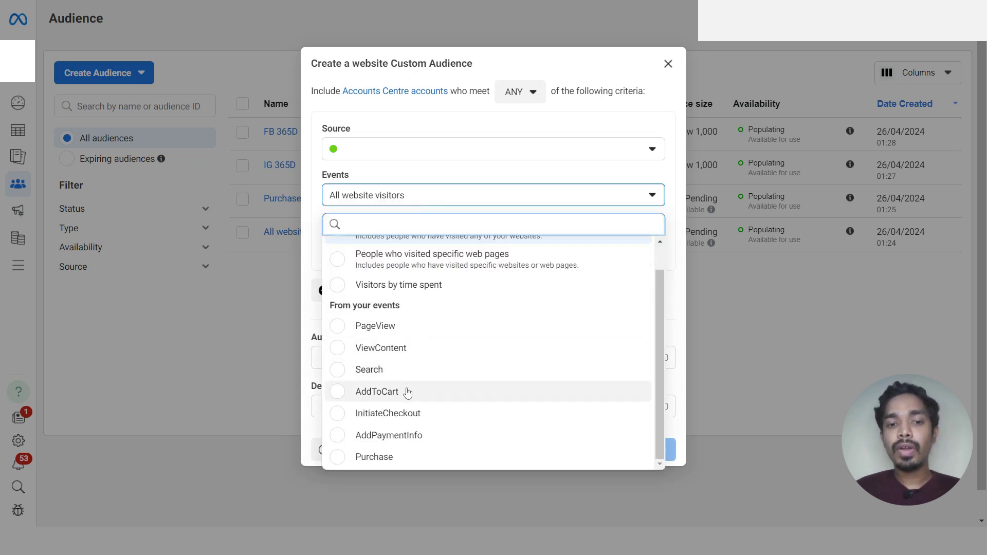
{"action": "scroll", "coordinate": [425, 444], "scroll_direction": "up", "scroll_amount": 1}
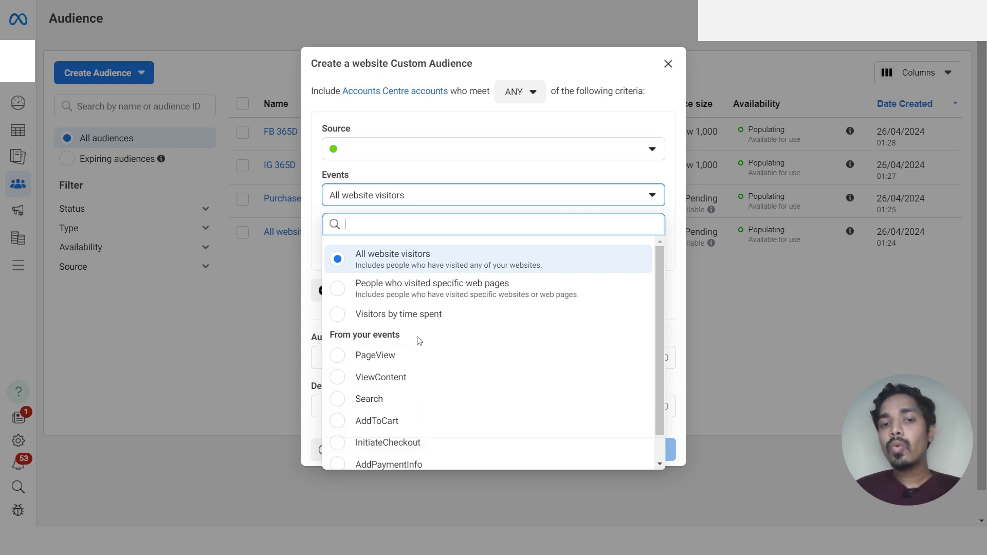
{"action": "left_click", "coordinate": [395, 288]}
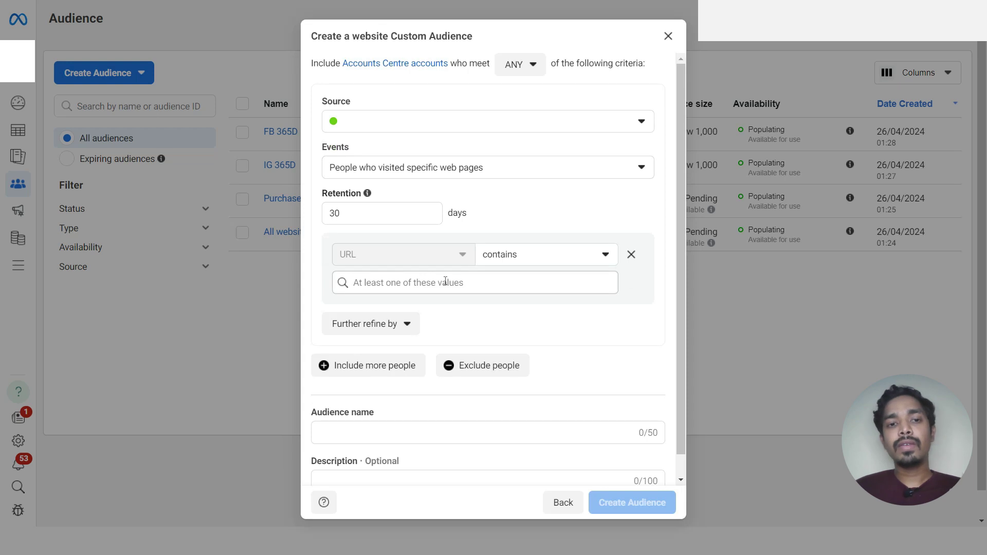
Change the website audience's retention from 30 to 180 days, then close the draft without saving.
{"action": "left_click", "coordinate": [362, 287]}
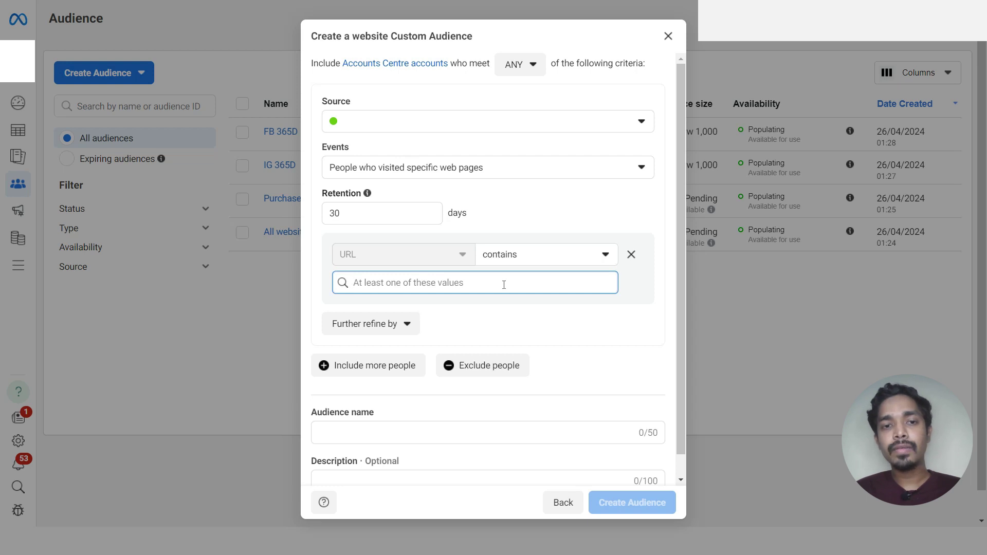
{"action": "double_click", "coordinate": [355, 213]}
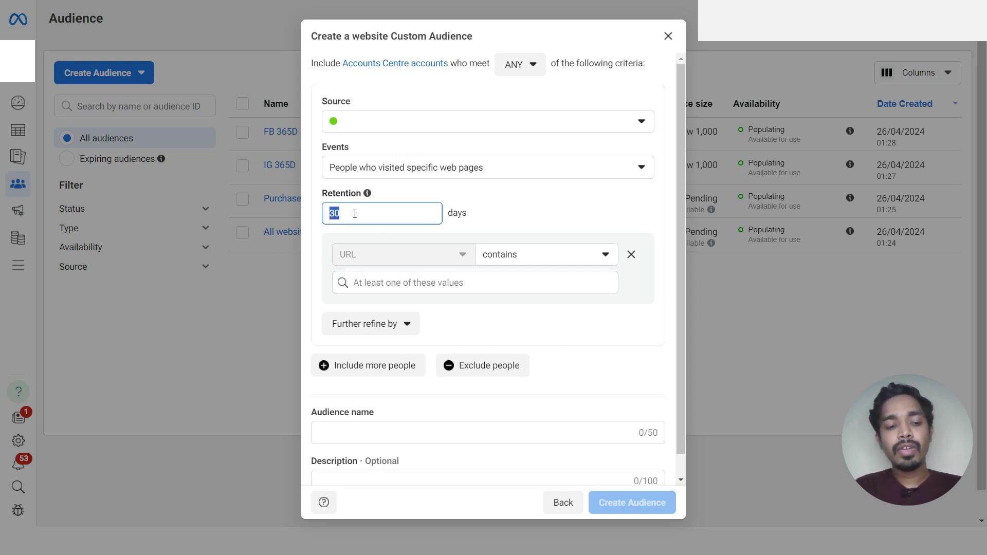
{"action": "type", "text": "180"}
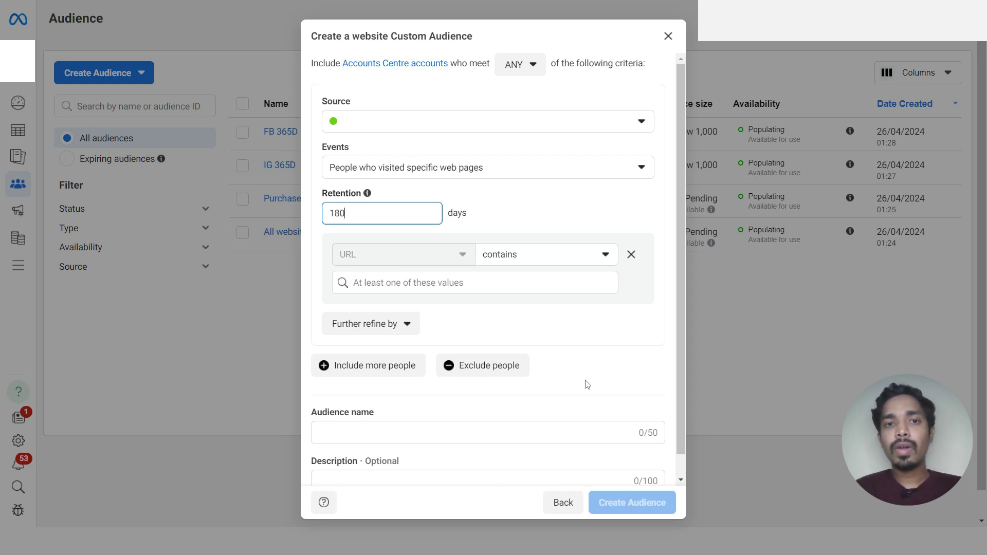
{"action": "left_click", "coordinate": [667, 36]}
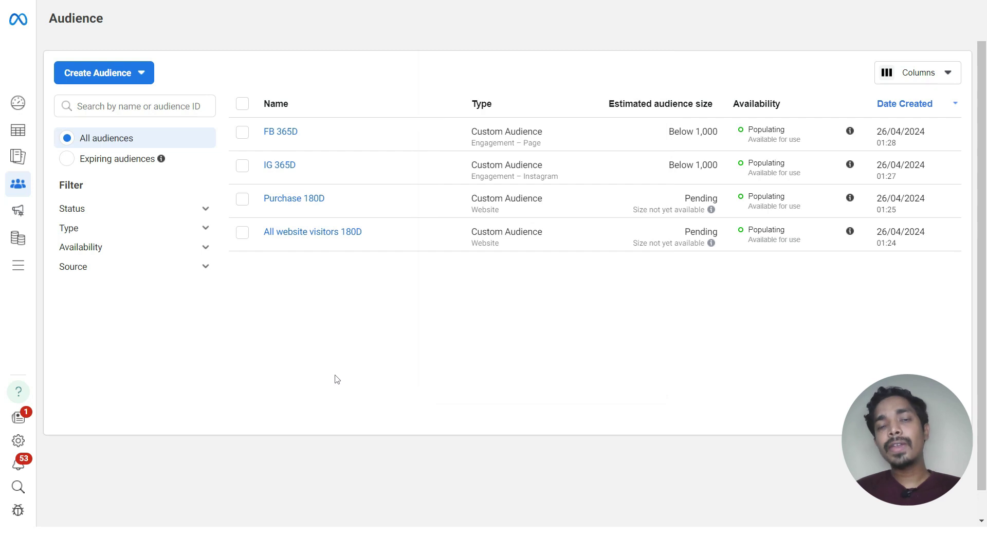